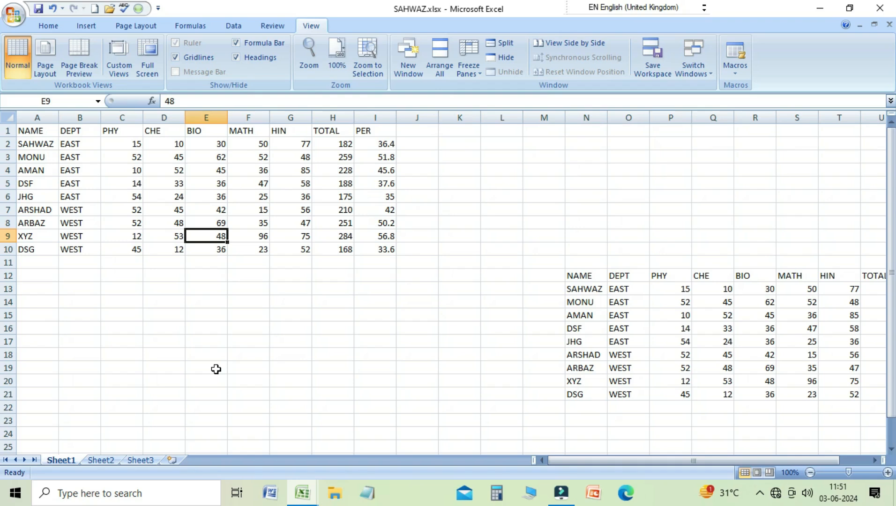
Look through the available column chart types and close the gallery without inserting a chart.
{"action": "left_click", "coordinate": [48, 26]}
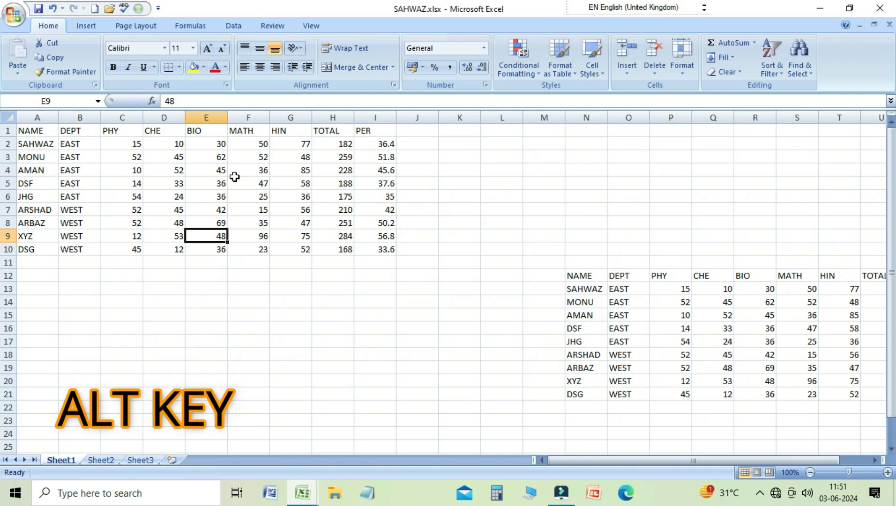
{"action": "key", "text": "alt"}
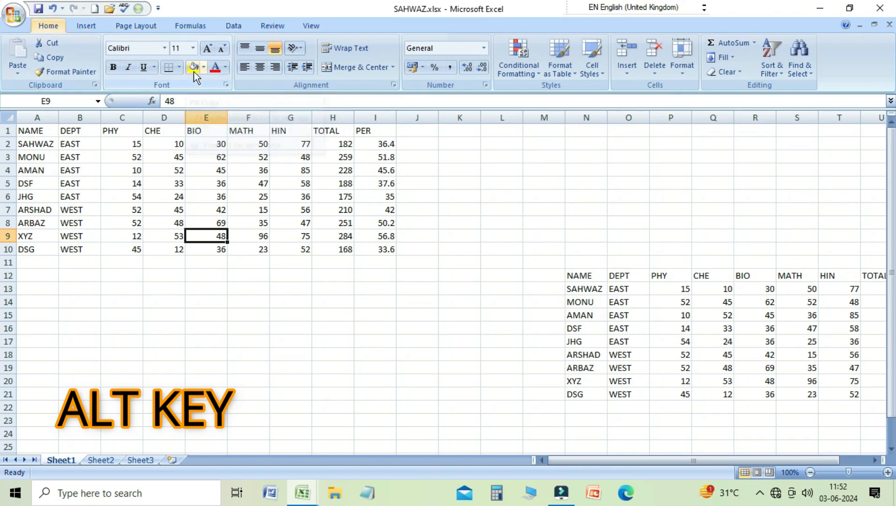
{"action": "key", "text": "n"}
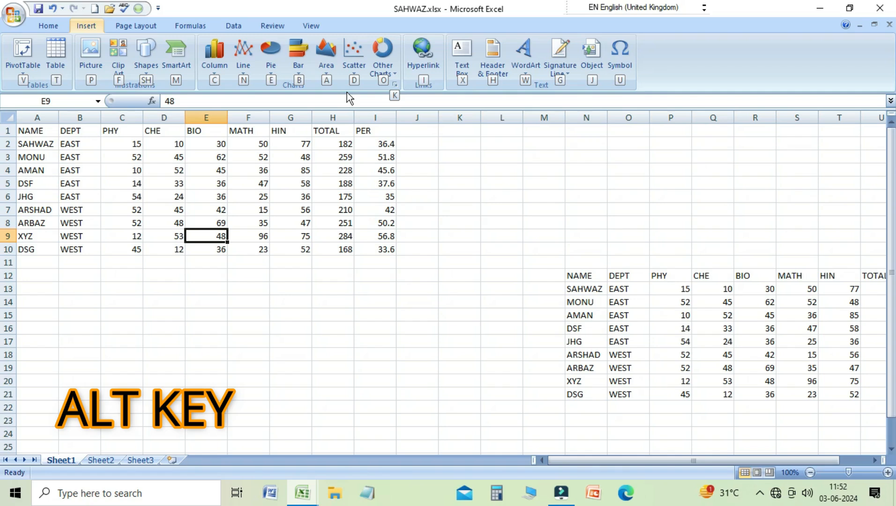
{"action": "key", "text": "c"}
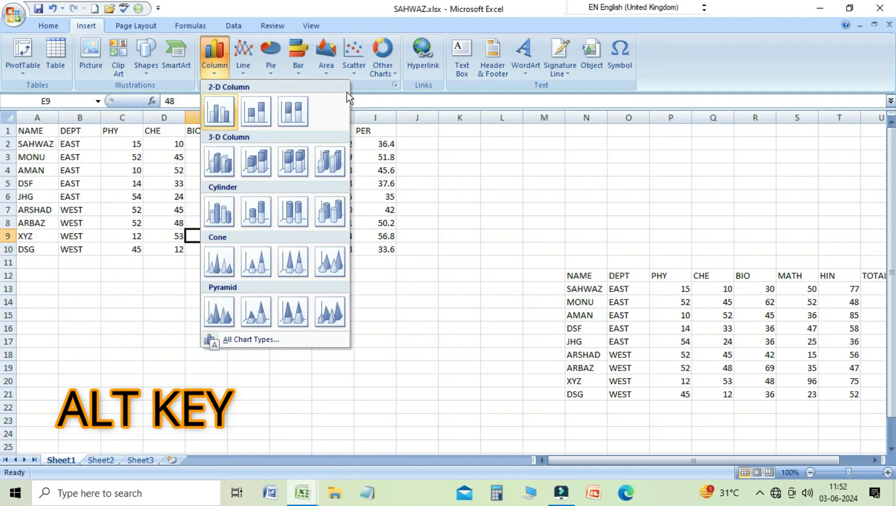
{"action": "key", "text": "alt"}
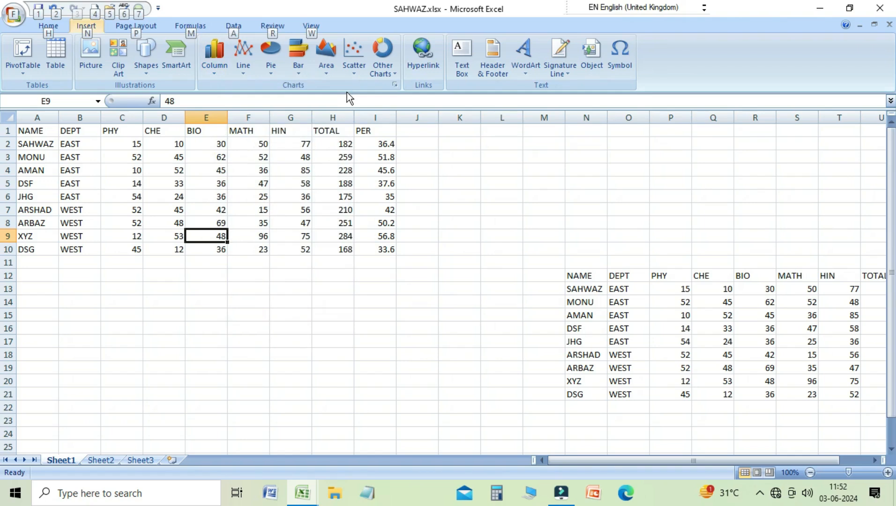
{"action": "key", "text": "alt"}
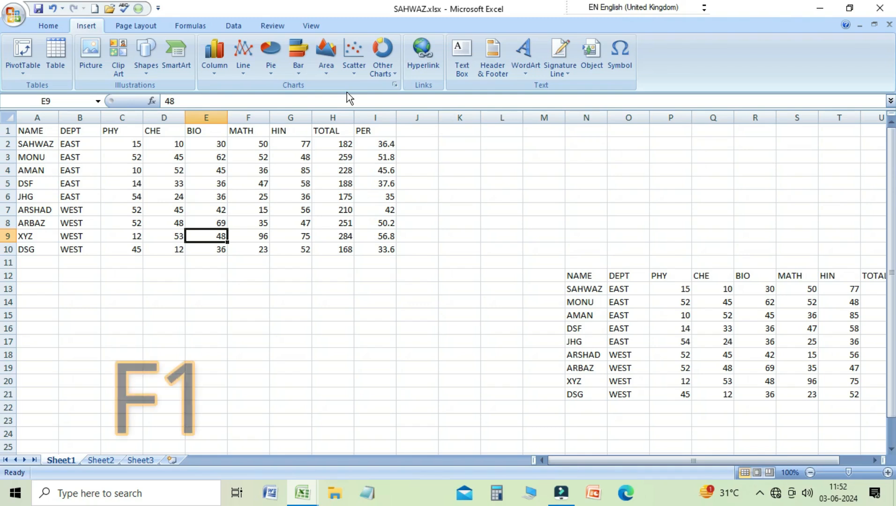
Open the Excel Help contents and close them to return to the worksheet.
{"action": "key", "text": "F1"}
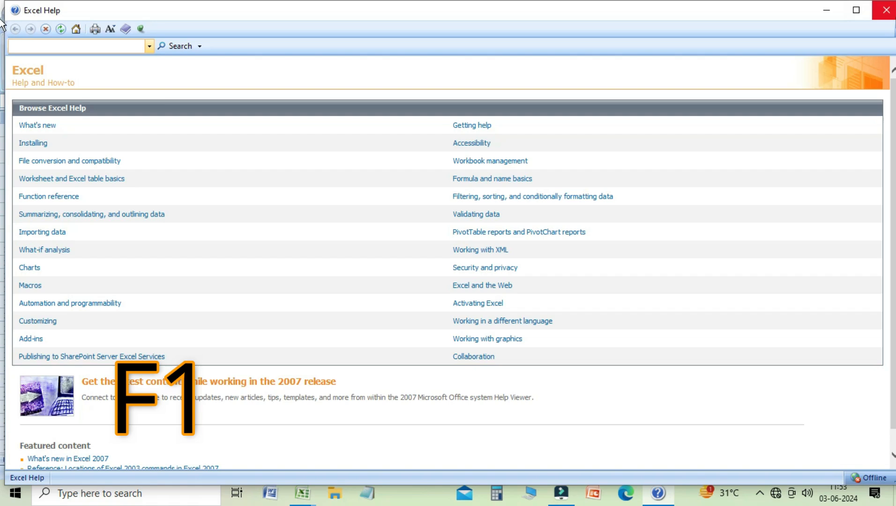
{"action": "left_click", "coordinate": [885, 10]}
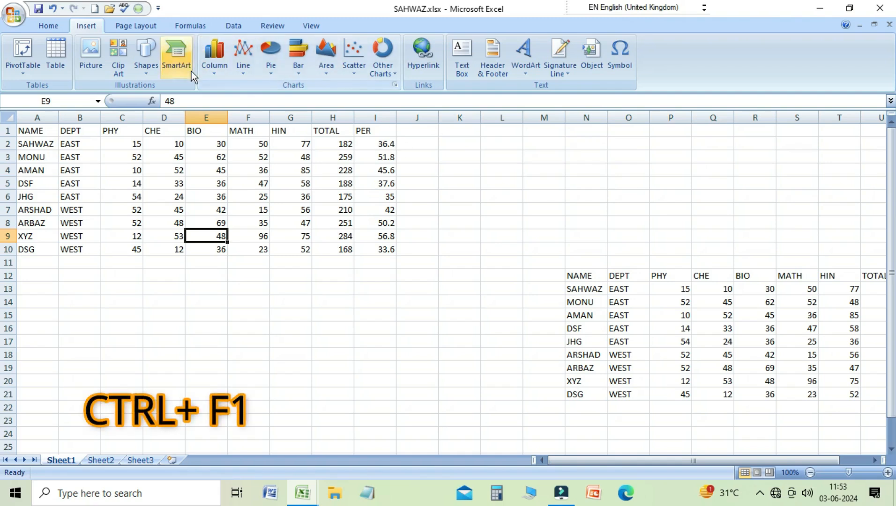
Collapse the ribbon and restore it, doing this twice.
{"action": "key", "text": "ctrl+F1"}
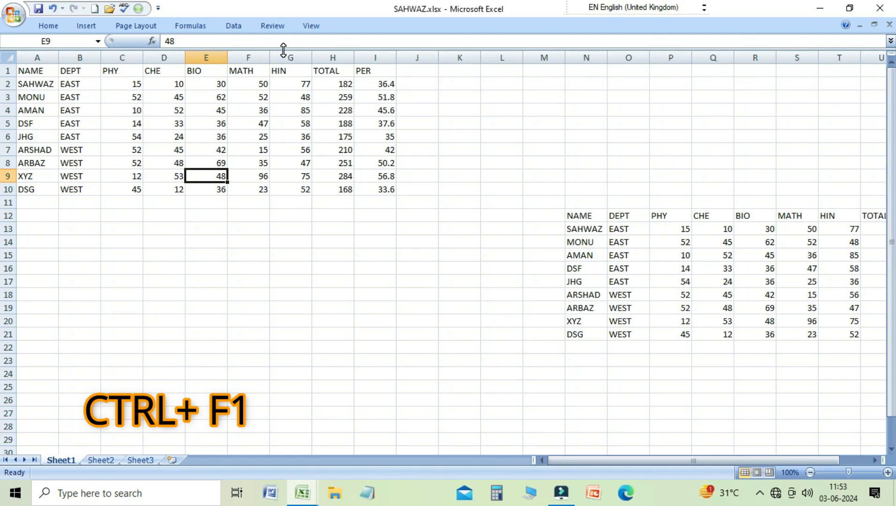
{"action": "key", "text": "ctrl+F1"}
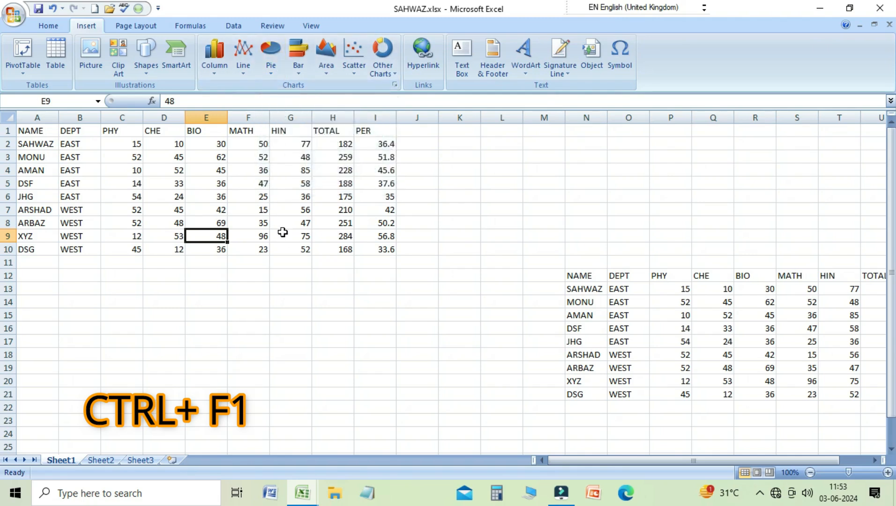
{"action": "key", "text": "ctrl+F1"}
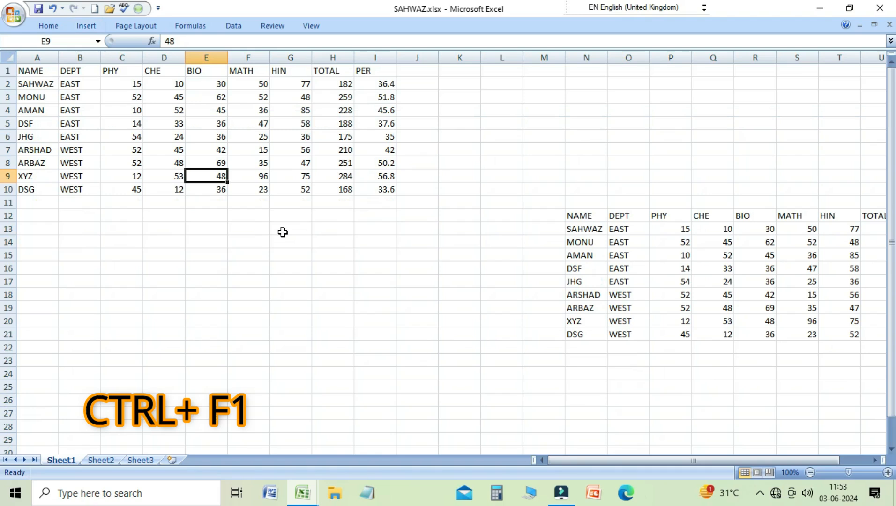
{"action": "key", "text": "ctrl+F1"}
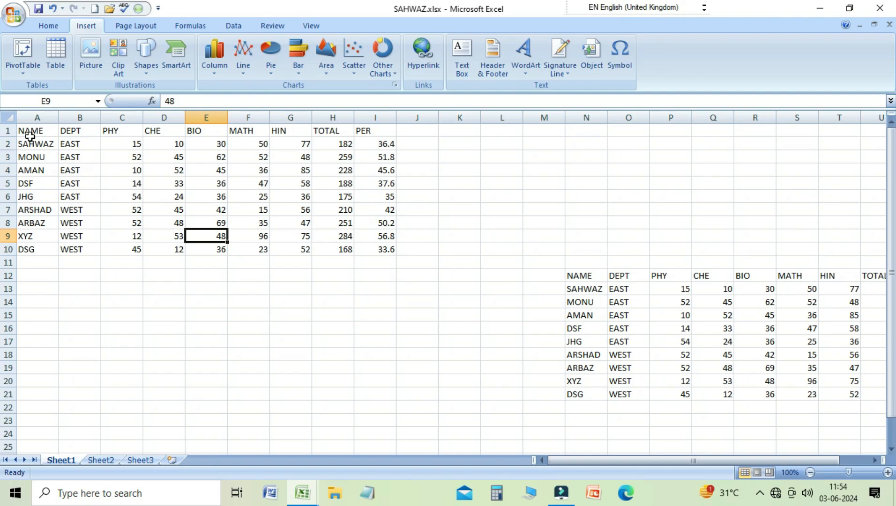
Create a default embedded column chart from the marks table in A1:I10 and delete the chart.
{"action": "left_click_drag", "start_coordinate": [30, 135], "coordinate": [386, 253]}
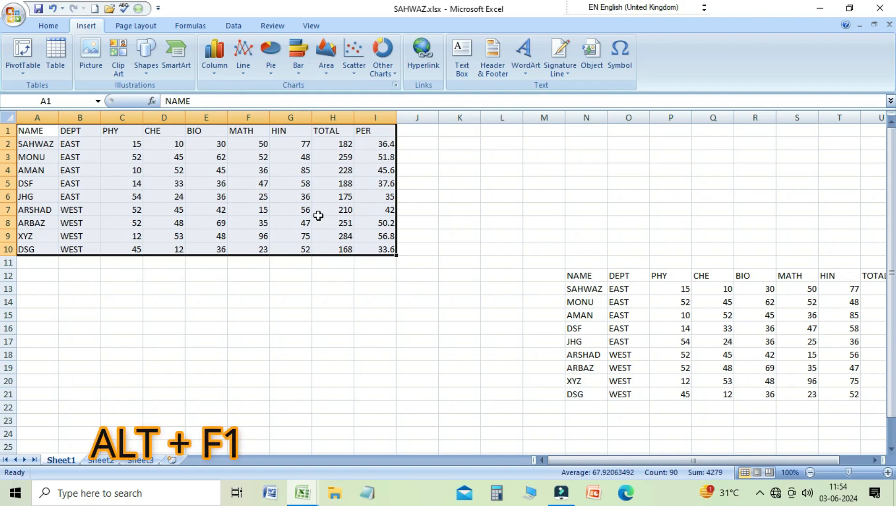
{"action": "key", "text": "alt+F1"}
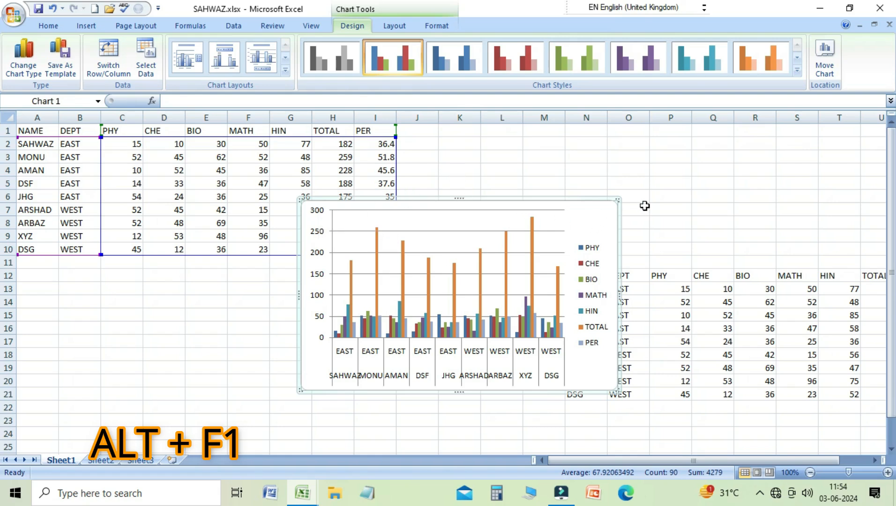
{"action": "left_click", "coordinate": [645, 206]}
{"action": "left_click", "coordinate": [604, 207]}
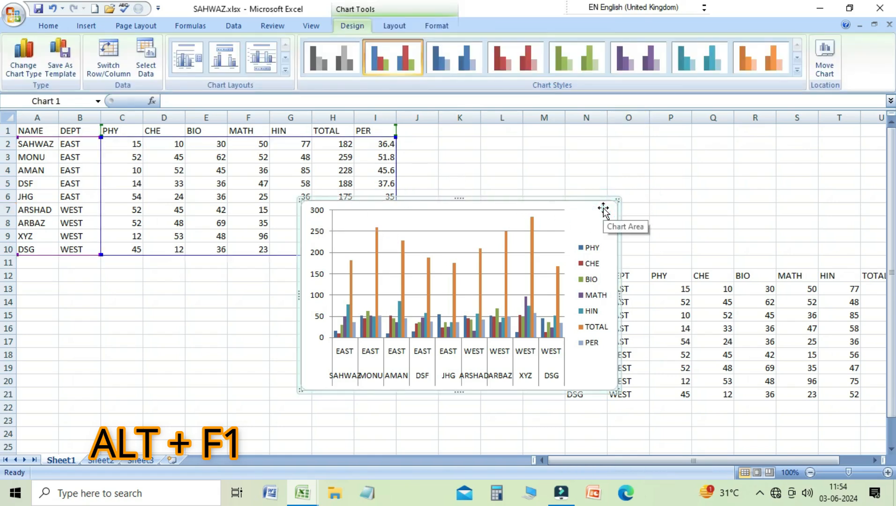
{"action": "key", "text": "Delete"}
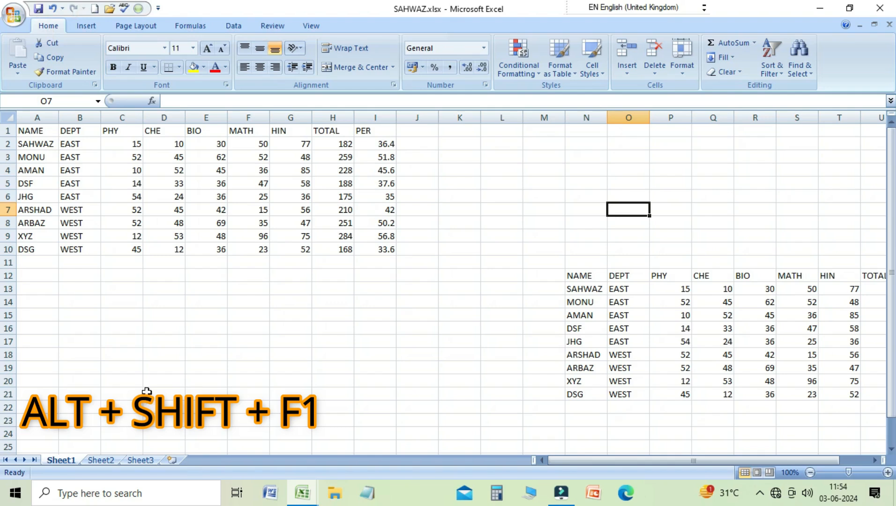
Insert a new blank worksheet in front of Sheet1 and return to Sheet1.
{"action": "key", "text": "alt+shift+F1"}
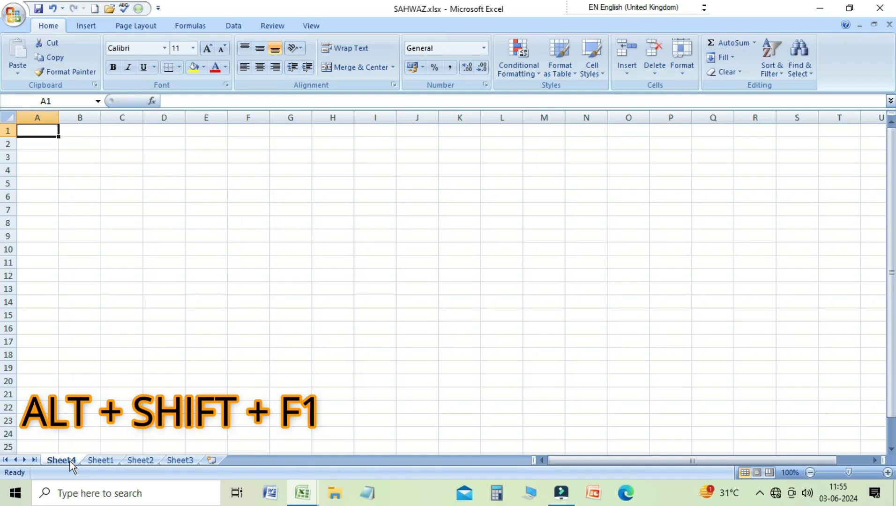
{"action": "left_click", "coordinate": [109, 460]}
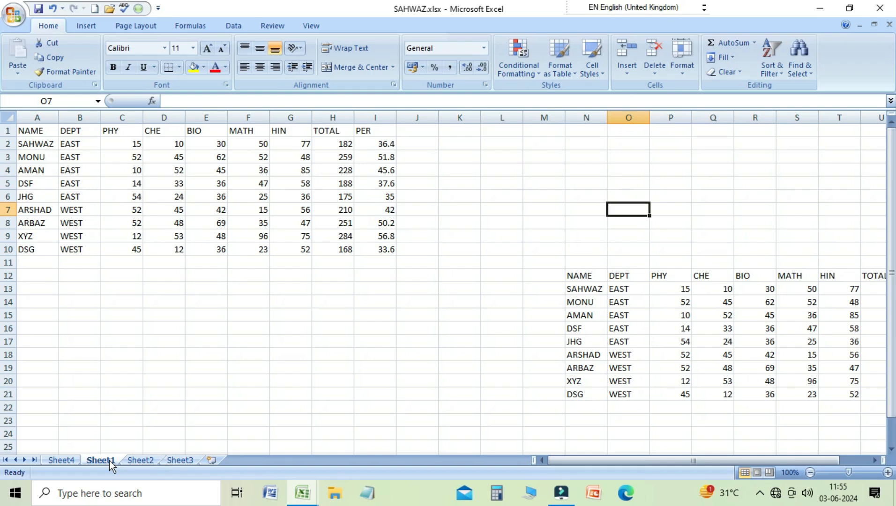
Set the MATH mark in cell F4 to 77.
{"action": "left_click", "coordinate": [211, 193]}
{"action": "key", "text": "F2"}
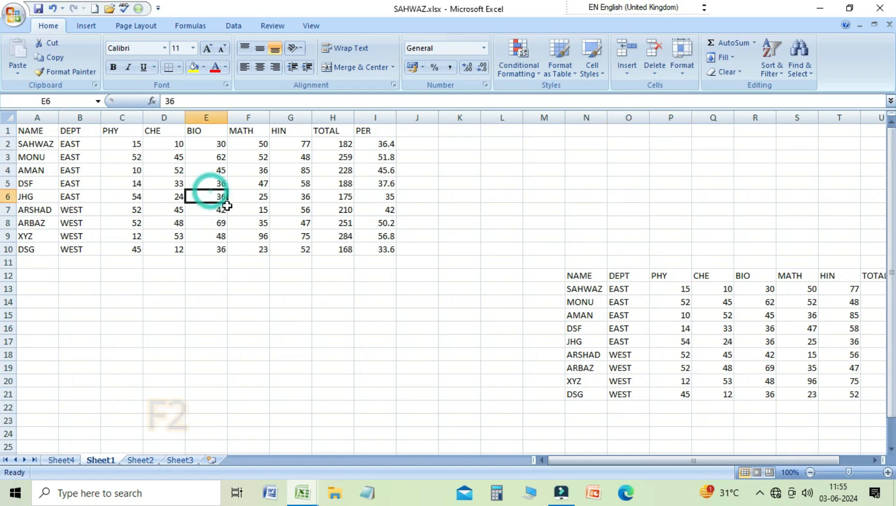
{"action": "left_click", "coordinate": [346, 148]}
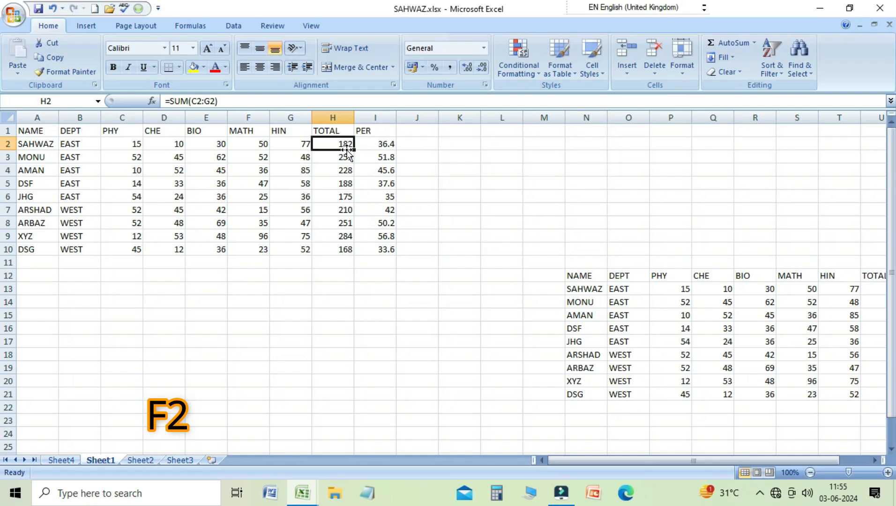
{"action": "key", "text": "Down"}
{"action": "key", "text": "Down"}
{"action": "key", "text": "Left"}
{"action": "key", "text": "Left"}
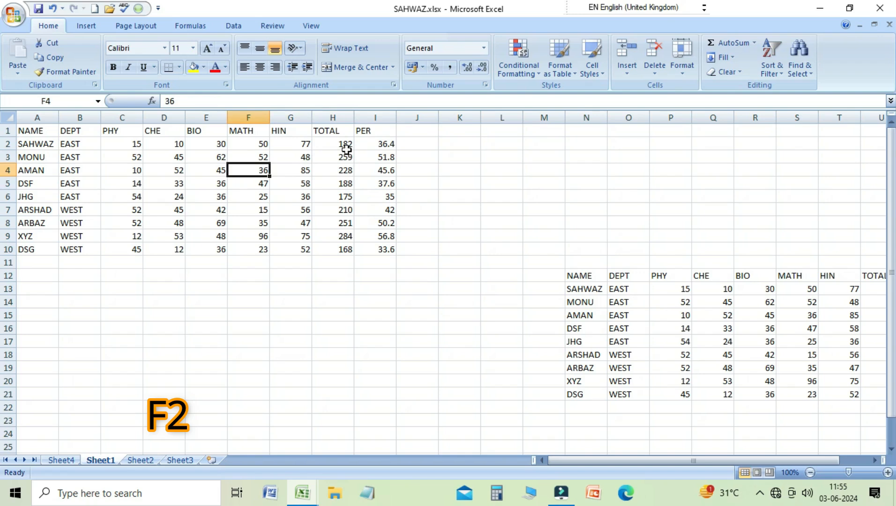
{"action": "type", "text": "77"}
{"action": "key", "text": "Return"}
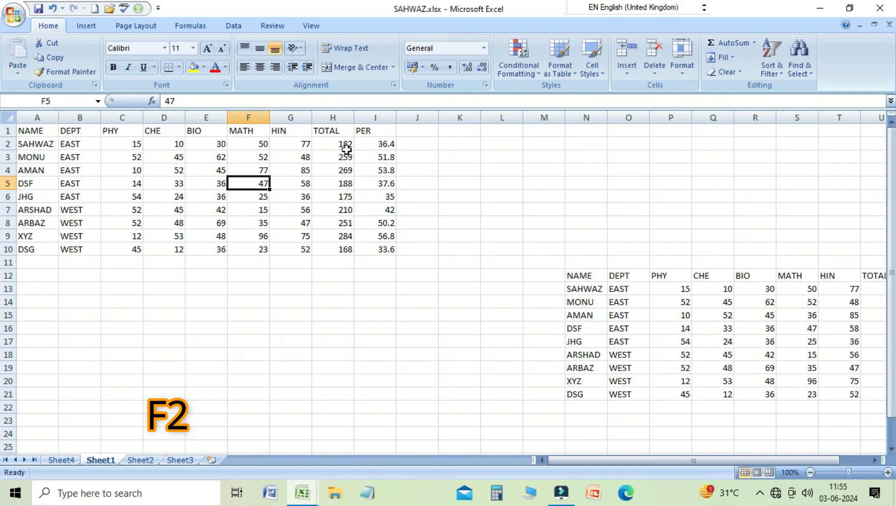
Open the percentage formula in cell I2 for in-cell editing twice and accept it each time.
{"action": "key", "text": "Right"}
{"action": "key", "text": "Right"}
{"action": "key", "text": "Right"}
{"action": "key", "text": "Up"}
{"action": "key", "text": "Up"}
{"action": "key", "text": "Up"}
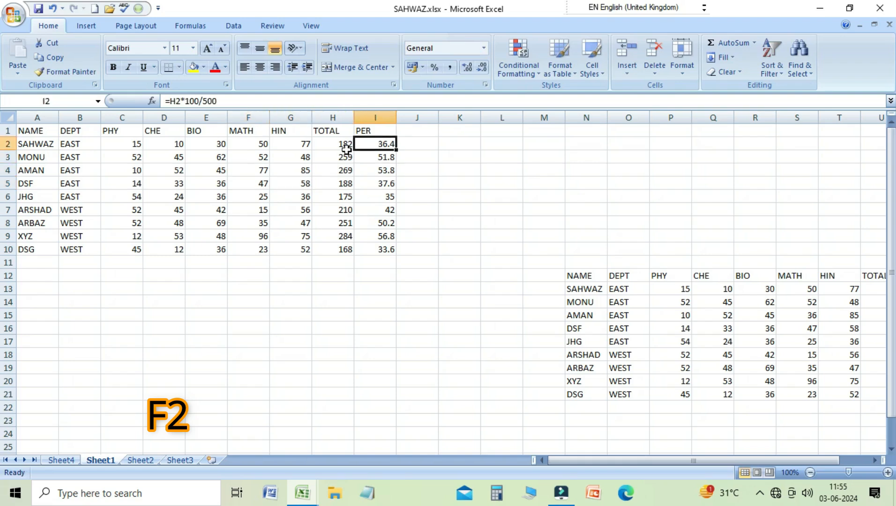
{"action": "key", "text": "F2"}
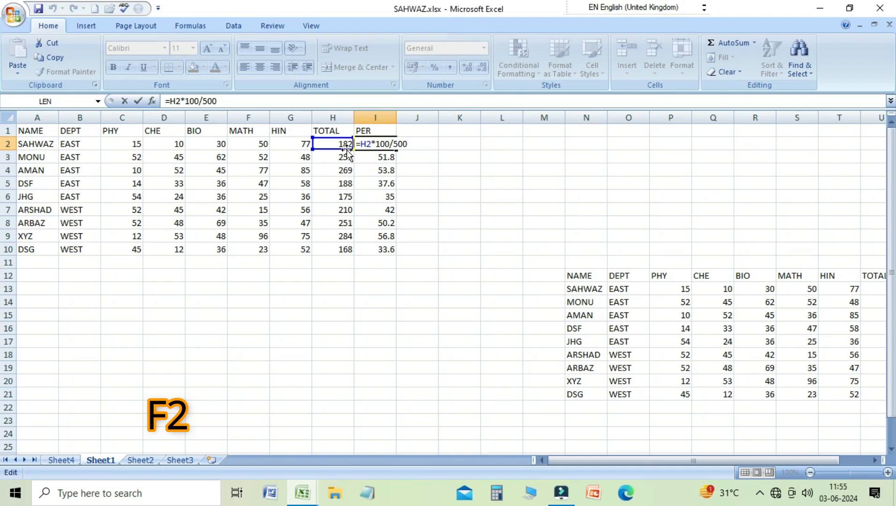
{"action": "key", "text": "Return"}
{"action": "key", "text": "Up"}
{"action": "key", "text": "F2"}
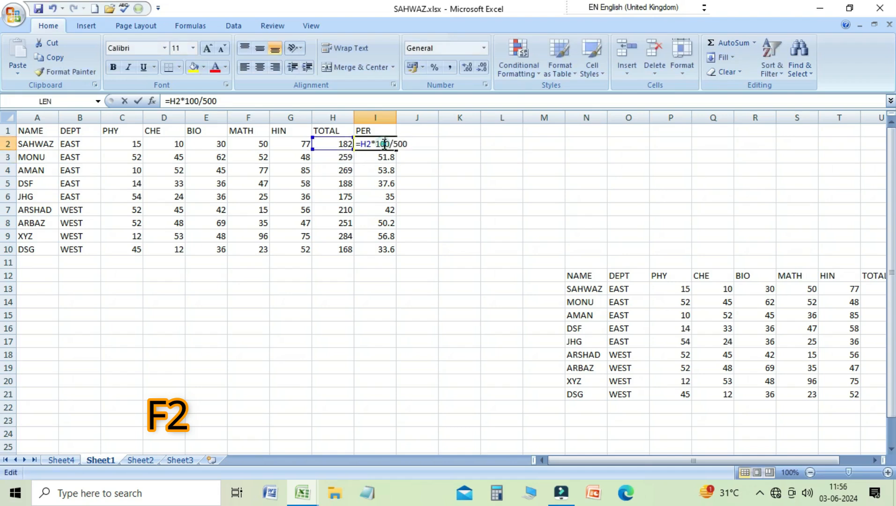
{"action": "left_click", "coordinate": [413, 147]}
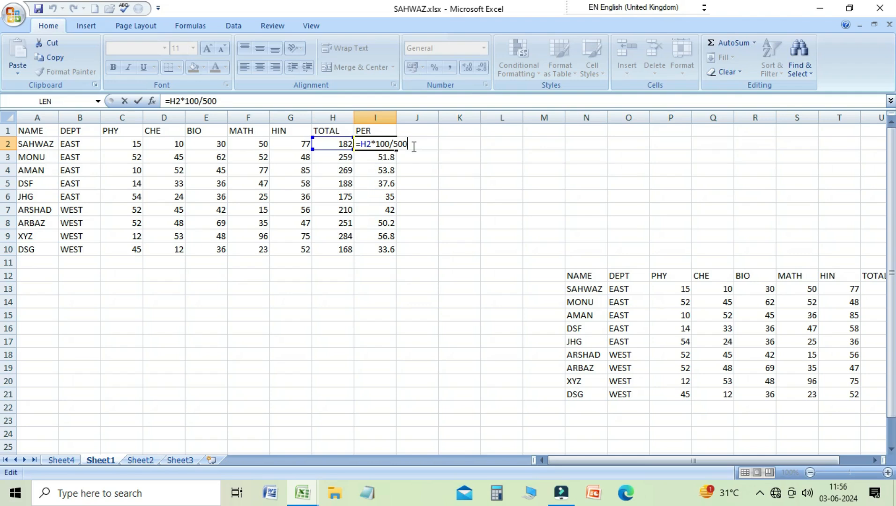
{"action": "key", "text": "Return"}
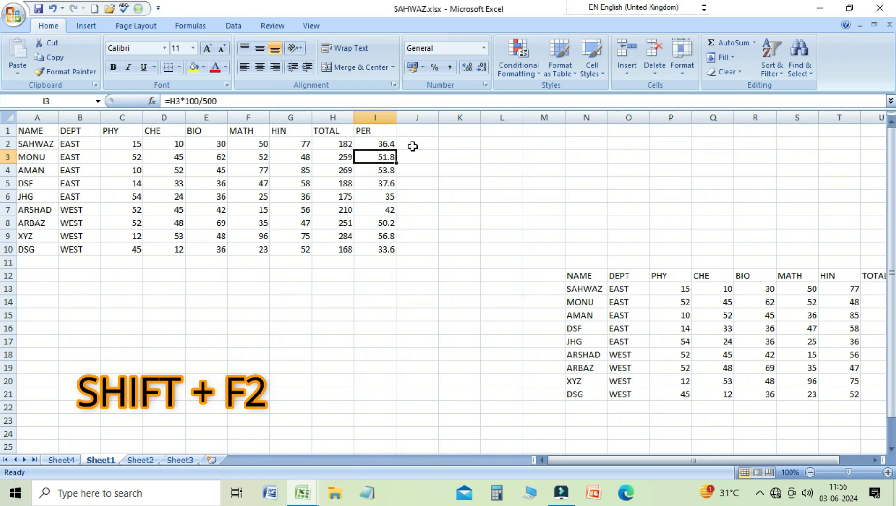
Add a comment reading "GGGGGGG" to the BIO mark in cell E3.
{"action": "key", "text": "Left"}
{"action": "key", "text": "Left"}
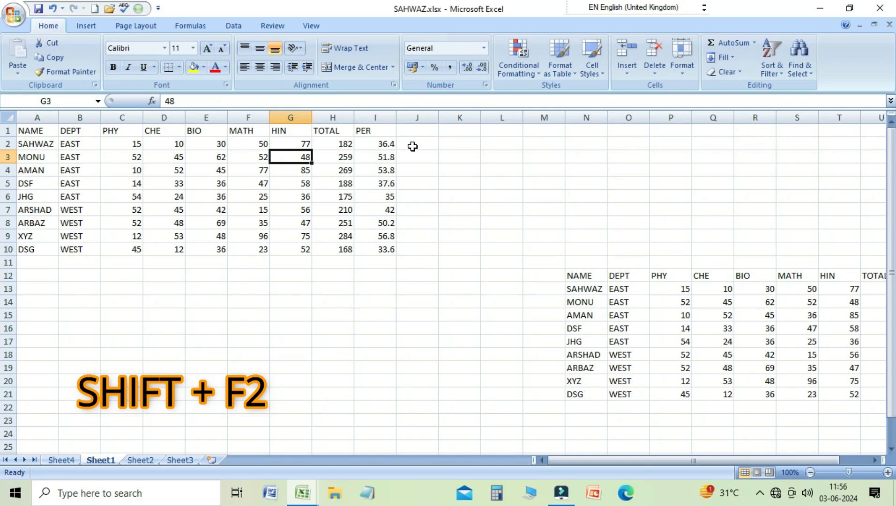
{"action": "key", "text": "Left"}
{"action": "key", "text": "Left"}
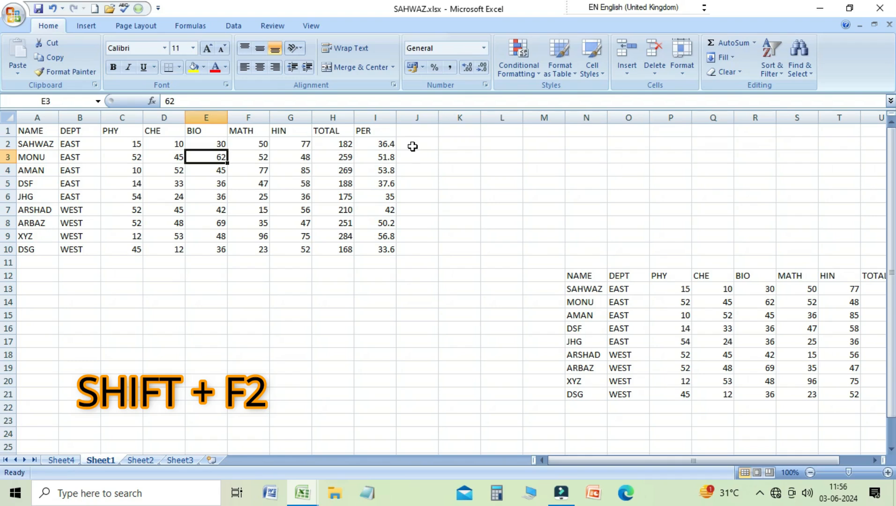
{"action": "key", "text": "shift+F2"}
{"action": "type", "text": "GGGGGGG"}
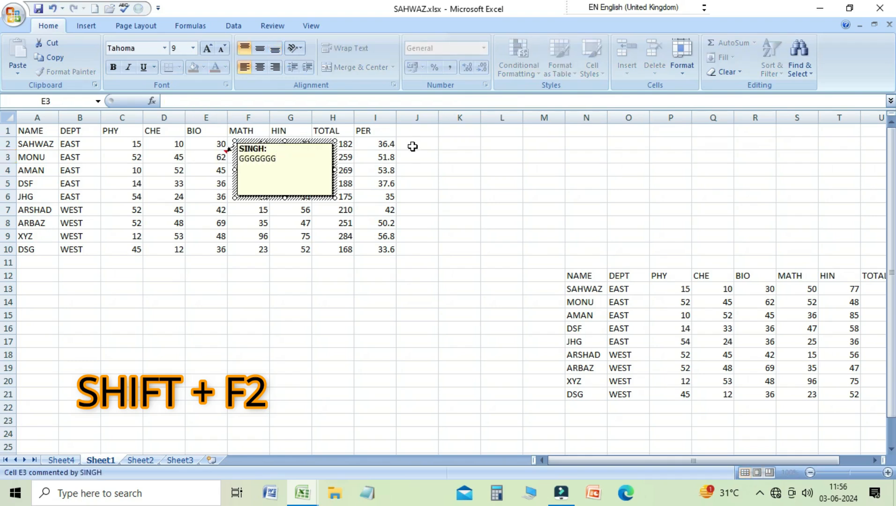
{"action": "key", "text": "Return"}
{"action": "left_click", "coordinate": [330, 224]}
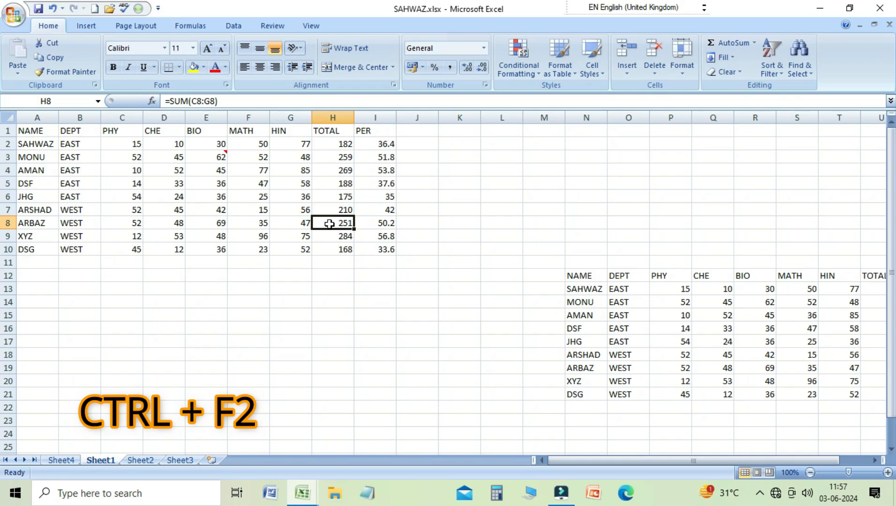
View the print preview of Sheet1 twice, closing it each time to return to the worksheet.
{"action": "key", "text": "ctrl+F2"}
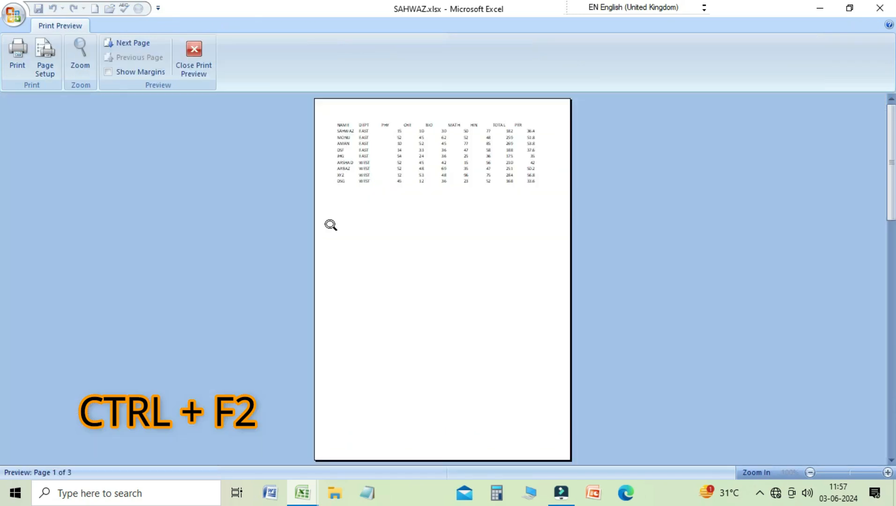
{"action": "key", "text": "Escape"}
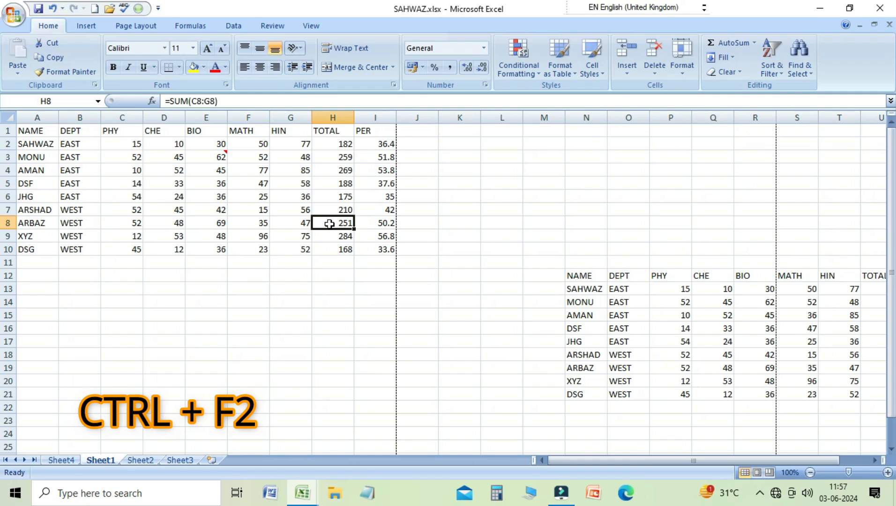
{"action": "key", "text": "ctrl+F2"}
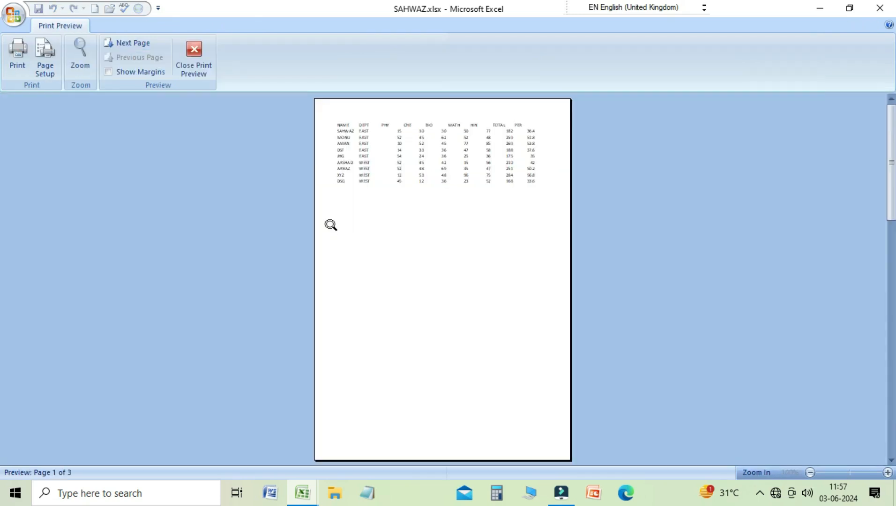
{"action": "key", "text": "Escape"}
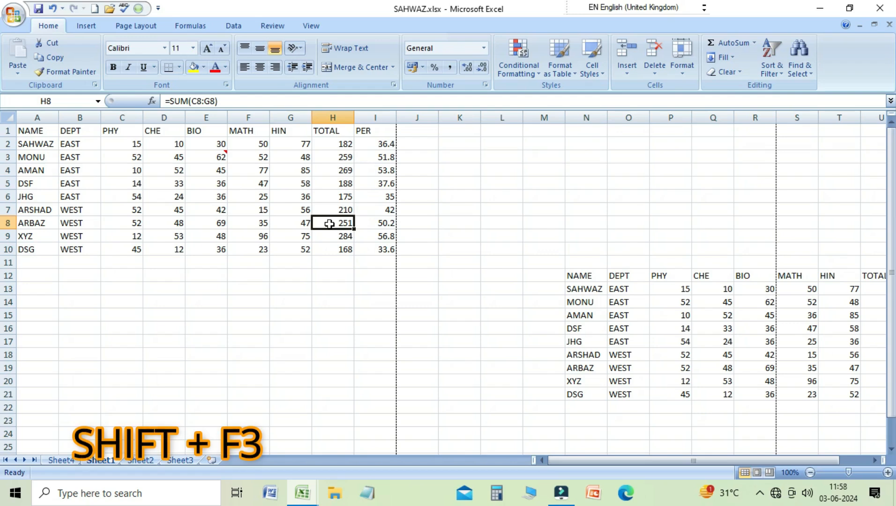
View the function arguments of the SUM total in cell H8 and the Insert Function dialog for empty cell N4, closing each.
{"action": "key", "text": "shift+F3"}
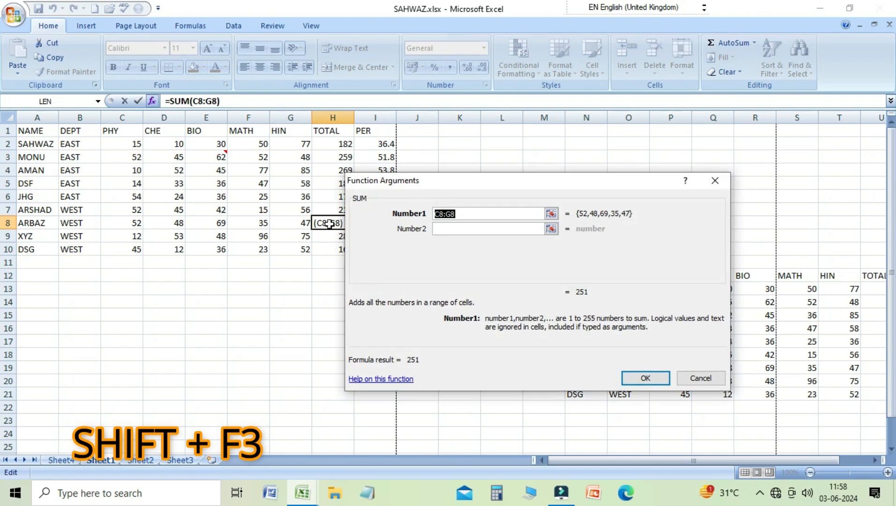
{"action": "key", "text": "Return"}
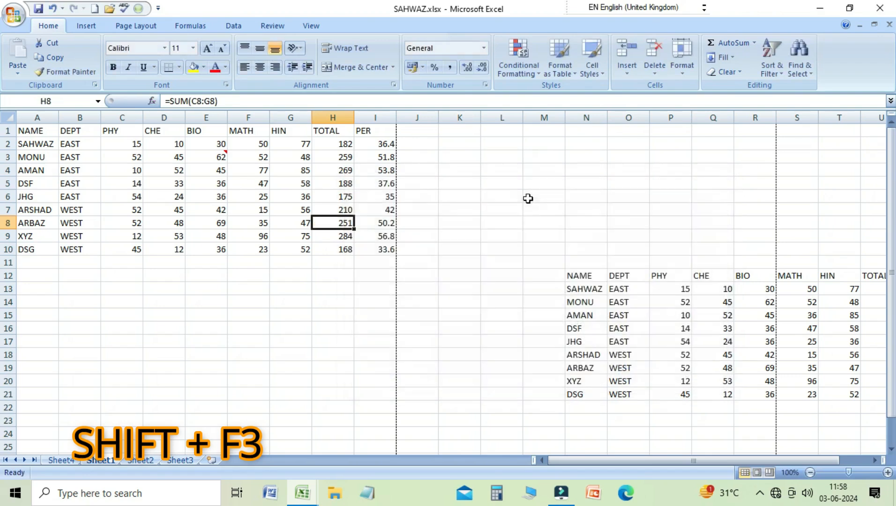
{"action": "left_click", "coordinate": [580, 172]}
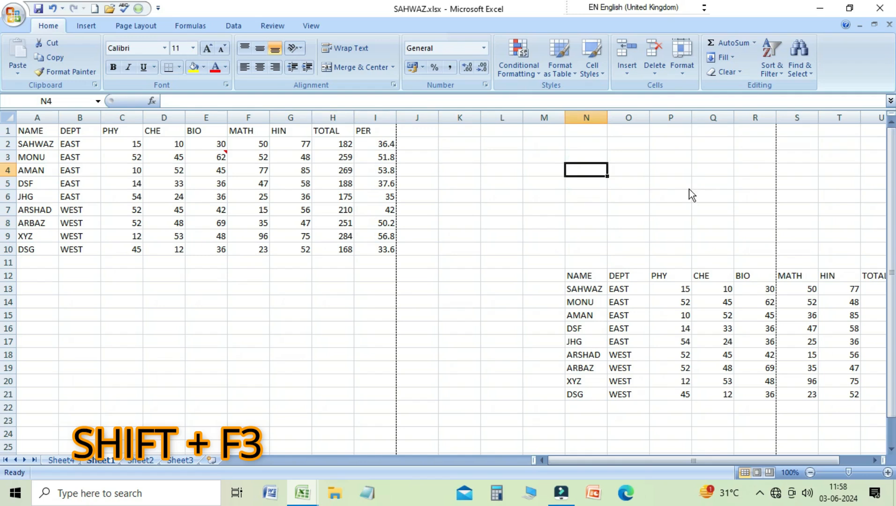
{"action": "key", "text": "shift+F3"}
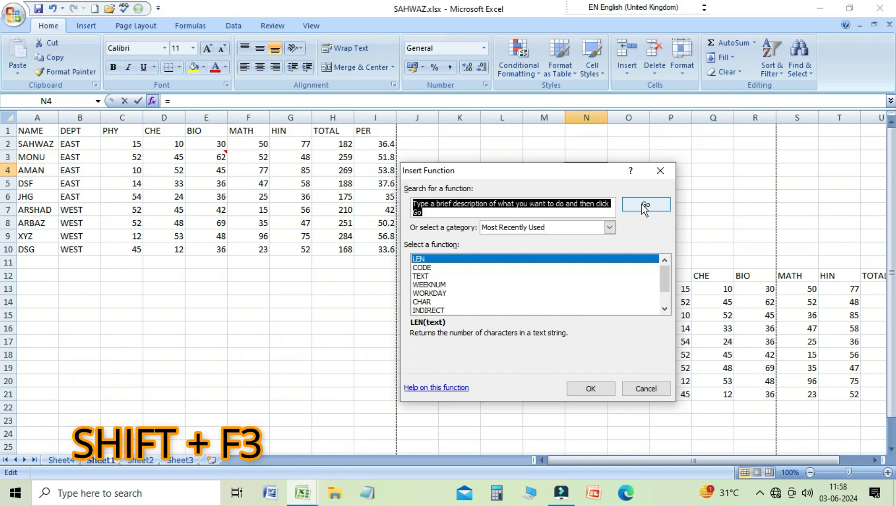
{"action": "key", "text": "Escape"}
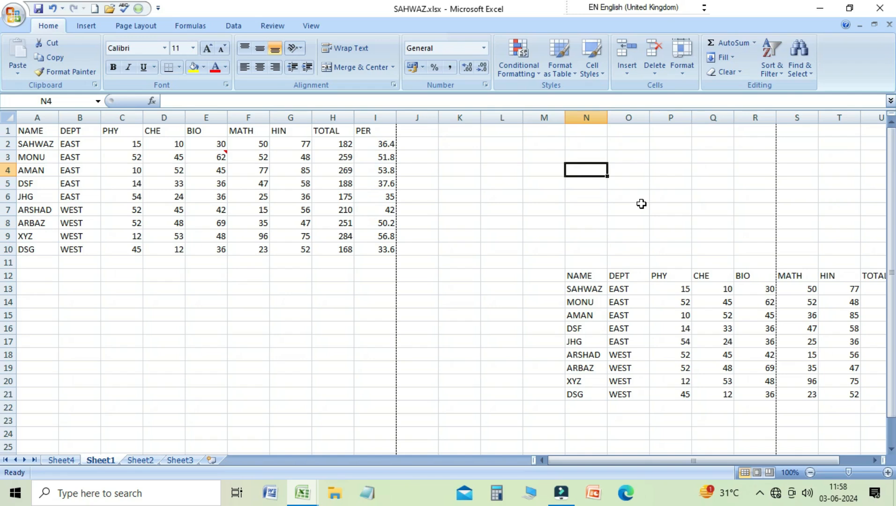
{"action": "key", "text": "F4"}
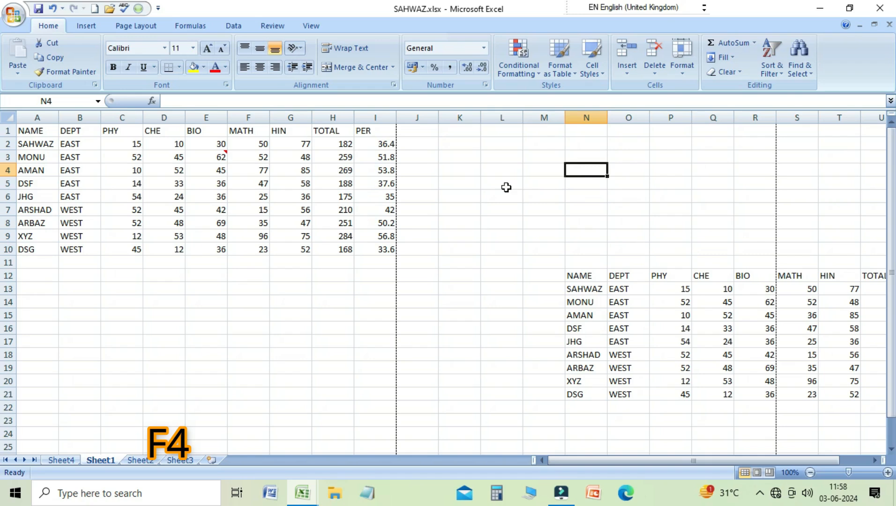
{"action": "left_click", "coordinate": [400, 173]}
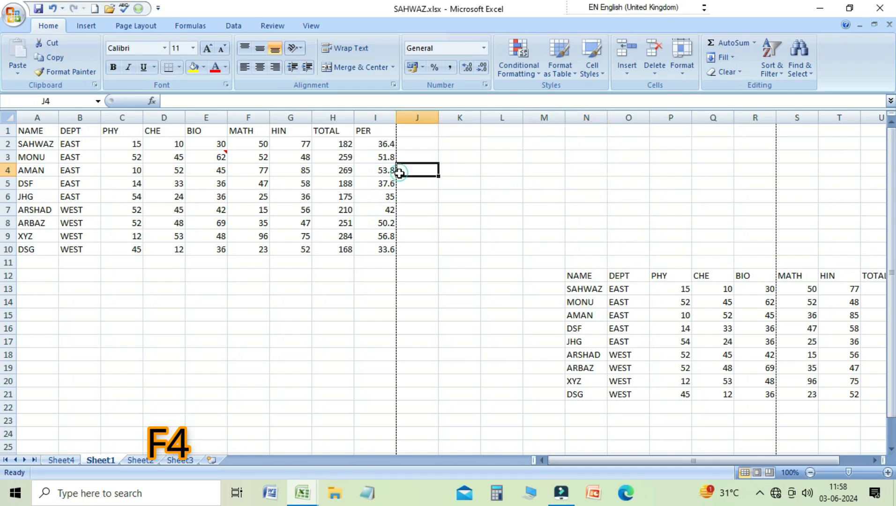
{"action": "left_click", "coordinate": [348, 159]}
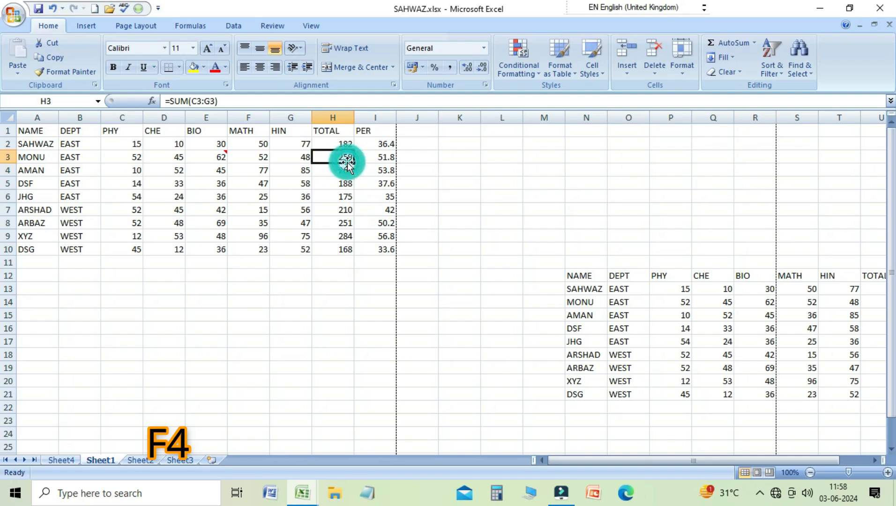
Clear the BIO, MATH and HIN marks in cells E4:G7 and undo the deletion.
{"action": "left_click", "coordinate": [206, 174]}
{"action": "left_click_drag", "start_coordinate": [206, 174], "coordinate": [288, 209]}
{"action": "key", "text": "Delete"}
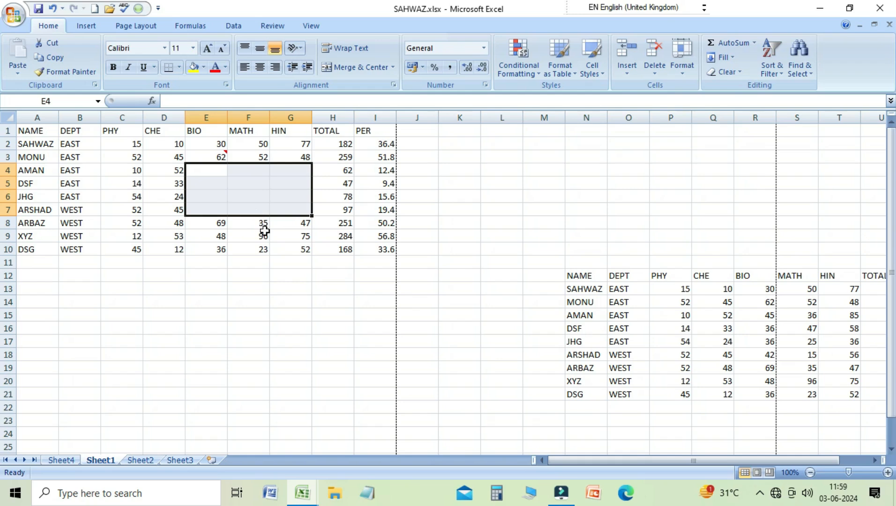
{"action": "key", "text": "ctrl+z"}
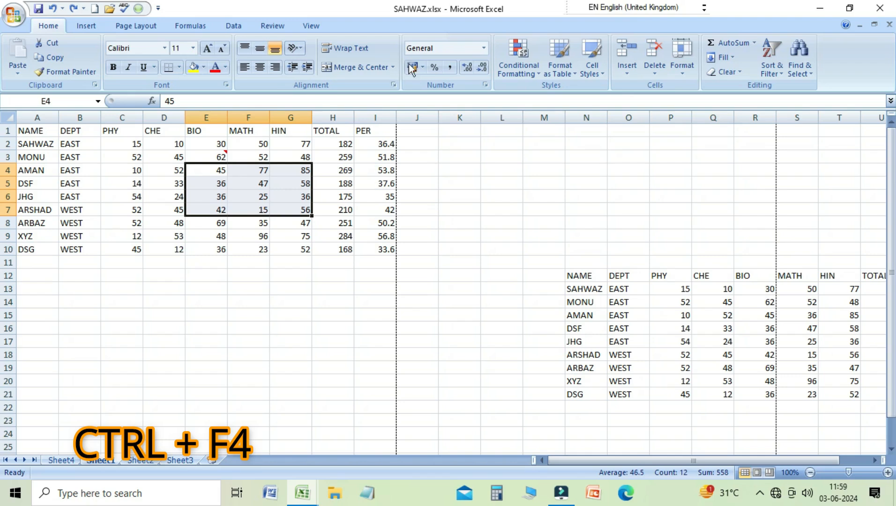
Close the SAHWAZ.xlsx workbook, saving its changes.
{"action": "left_click", "coordinate": [368, 193]}
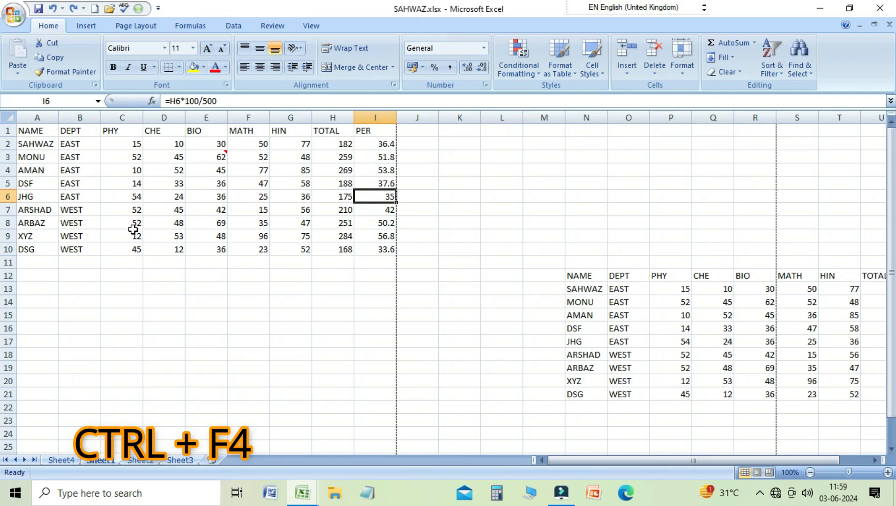
{"action": "key", "text": "ctrl+F4"}
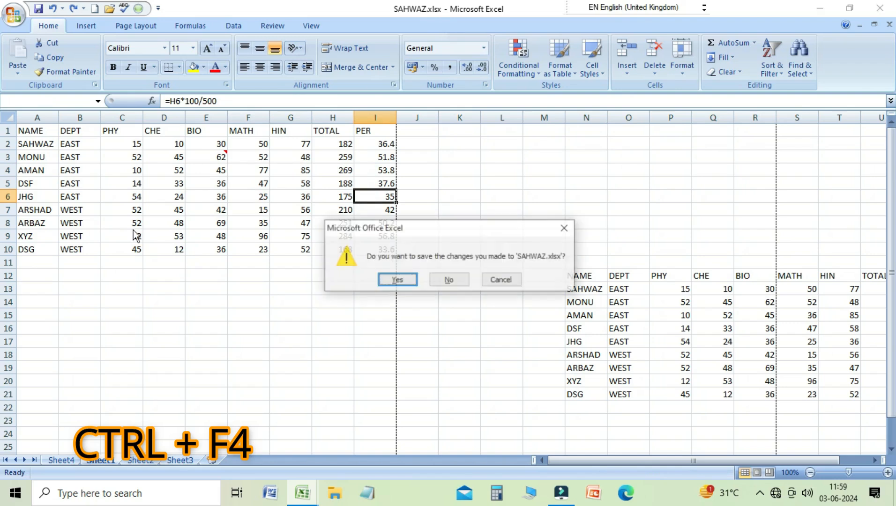
{"action": "key", "text": "Tab"}
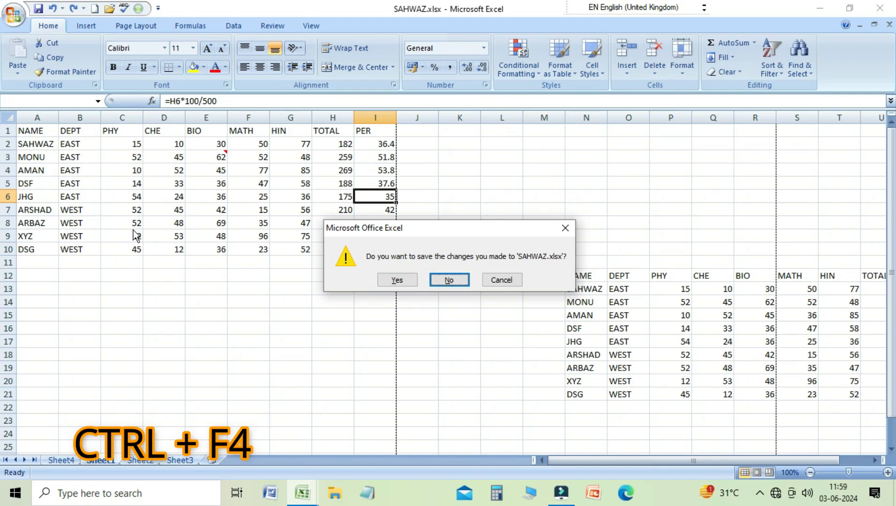
{"action": "key", "text": "shift+Tab"}
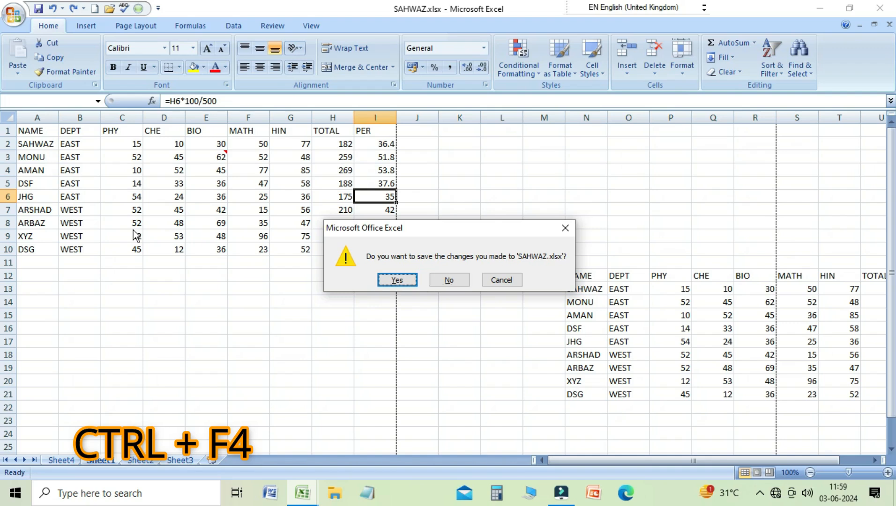
{"action": "key", "text": "Return"}
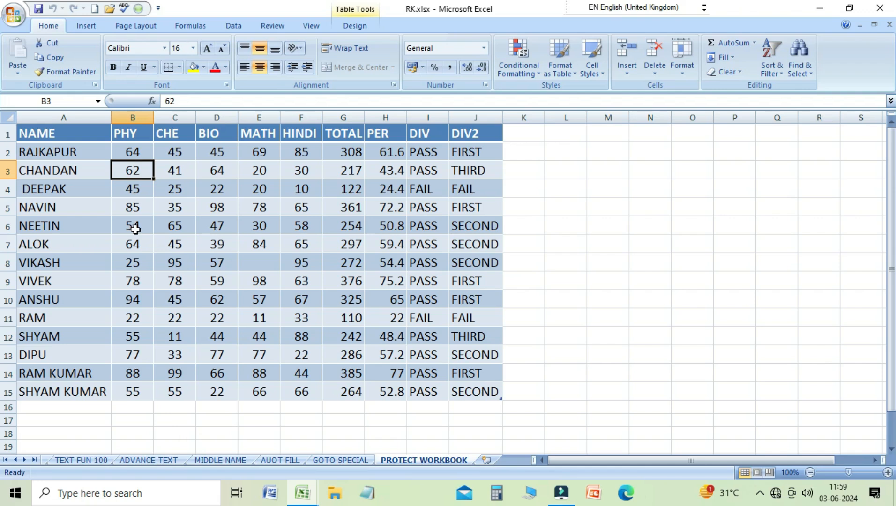
Jump to cell A1000 with Go To, and return to cell A1 the same way.
{"action": "key", "text": "F5"}
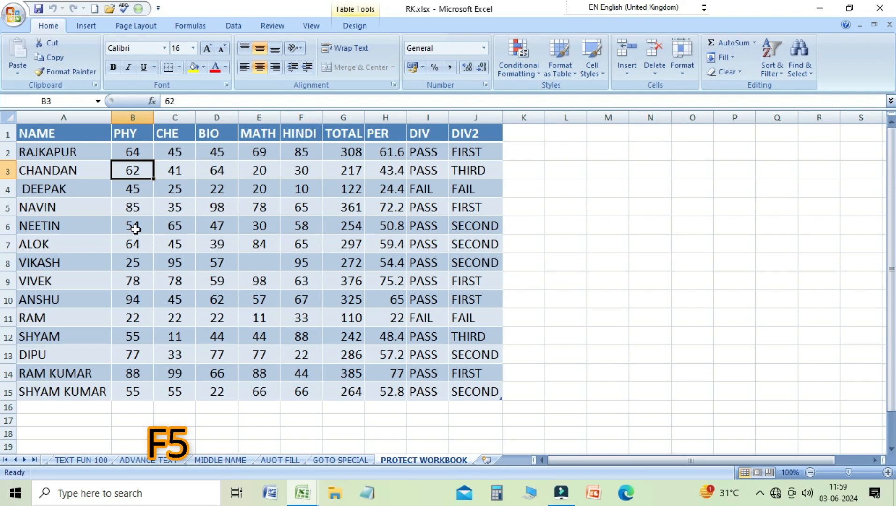
{"action": "key", "text": "F5"}
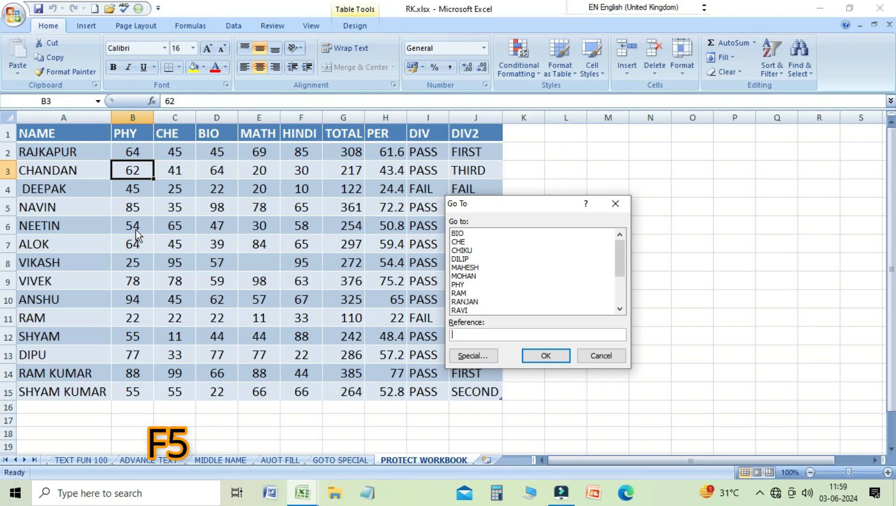
{"action": "type", "text": "A1000"}
{"action": "key", "text": "Return"}
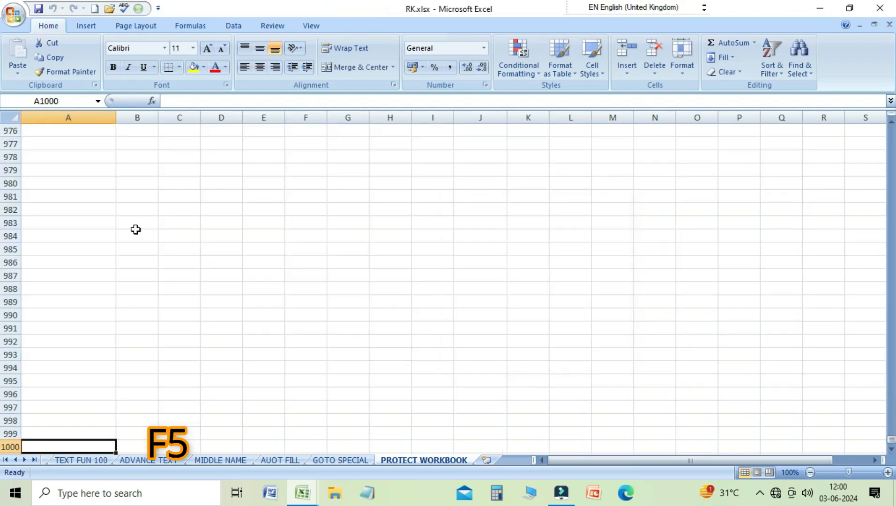
{"action": "key", "text": "F5"}
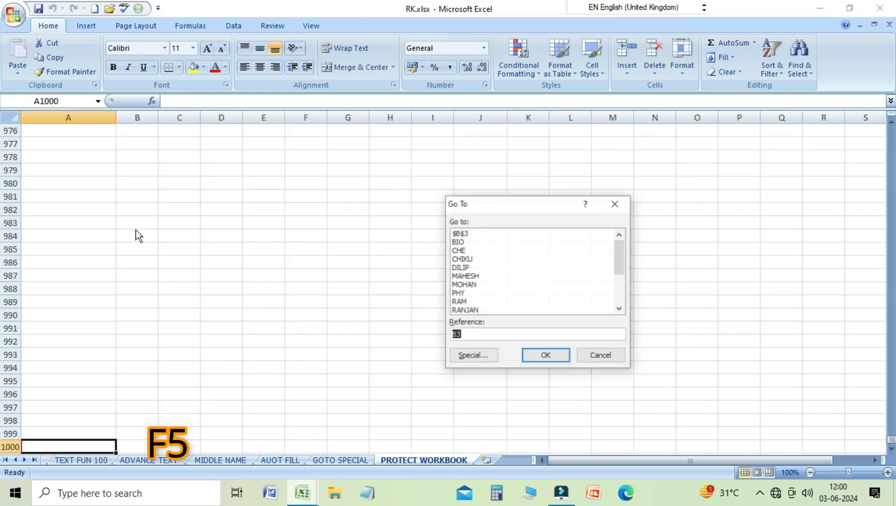
{"action": "type", "text": "a1"}
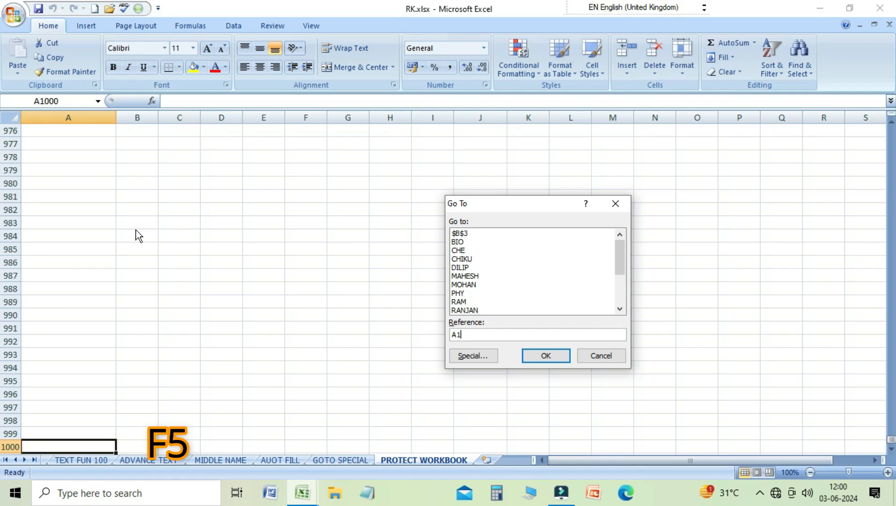
{"action": "key", "text": "Return"}
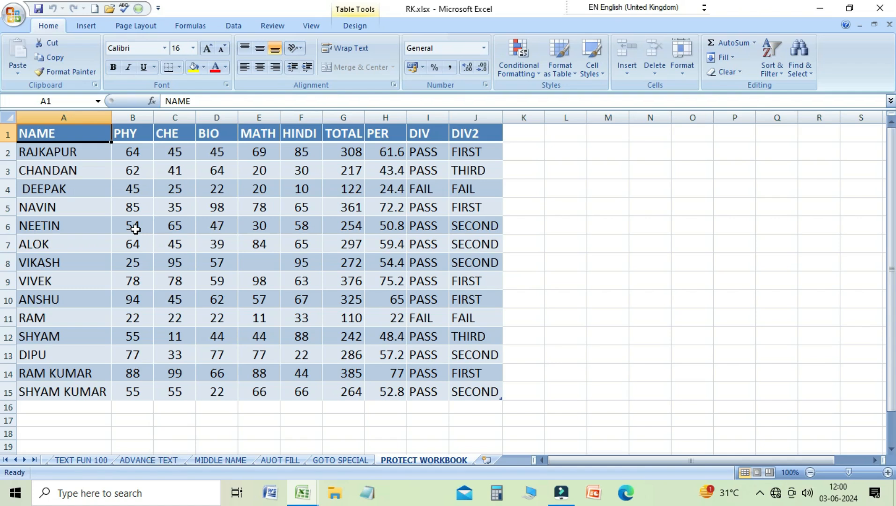
Restore the RK.xlsx workbook window to a floating window, move it slightly lower and maximize it again.
{"action": "key", "text": "ctrl+F5"}
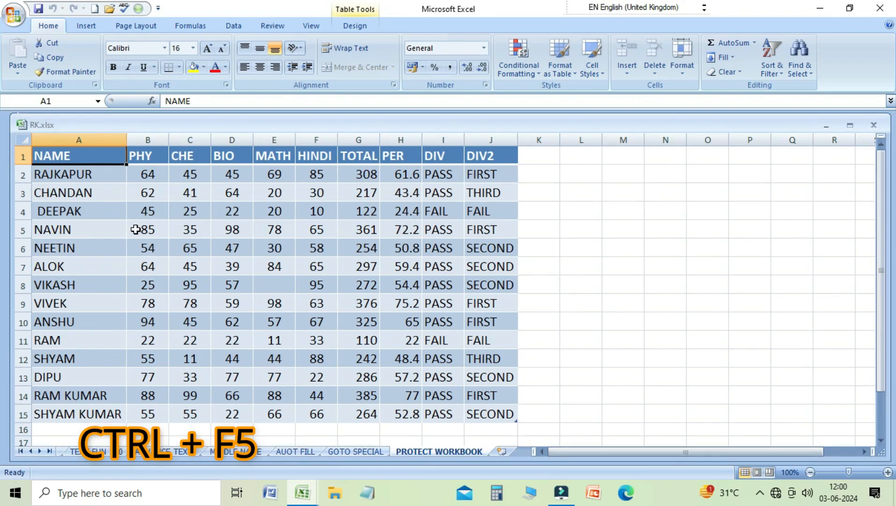
{"action": "mouse_move", "coordinate": [399, 127]}
{"action": "left_mouse_down"}
{"action": "mouse_move", "coordinate": [413, 178]}
{"action": "mouse_move", "coordinate": [399, 142]}
{"action": "left_mouse_up"}
{"action": "left_click", "coordinate": [850, 141]}
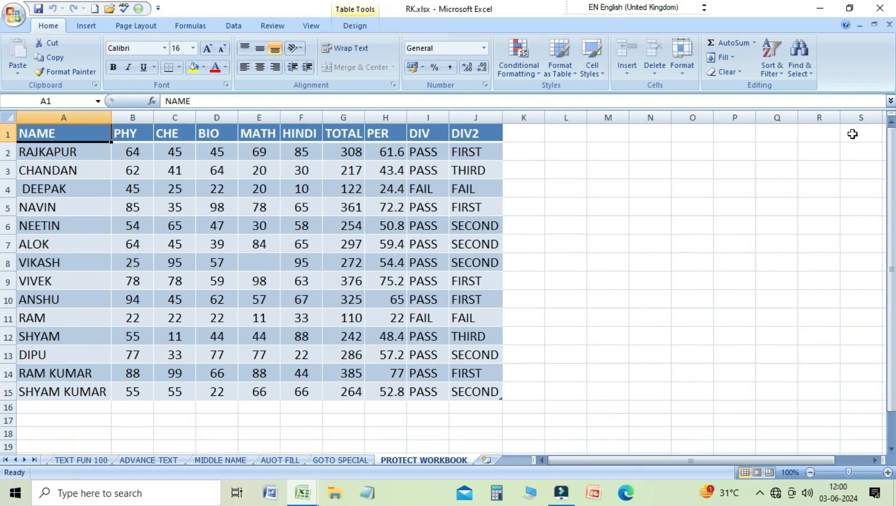
Cycle the keyboard focus forward through the worksheet, status bar and ribbon, showing the ribbon key tips, and return to the worksheet.
{"action": "key", "text": "F6"}
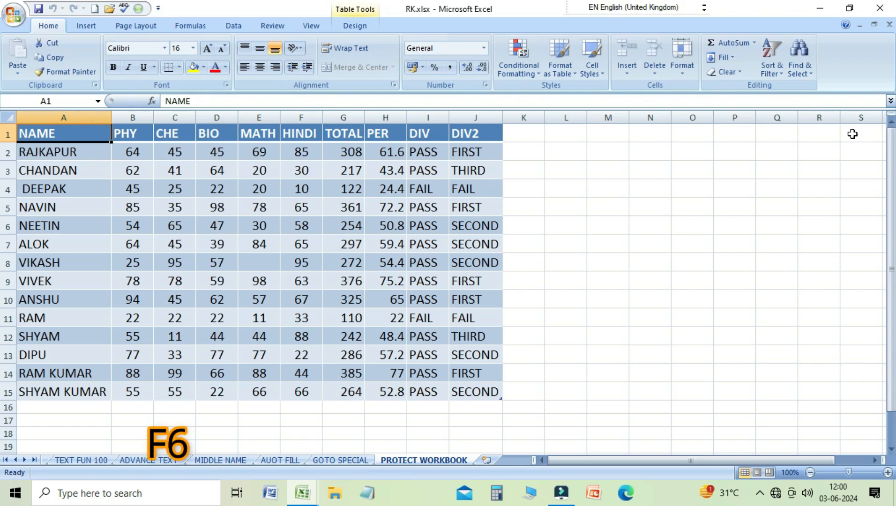
{"action": "key", "text": "F6"}
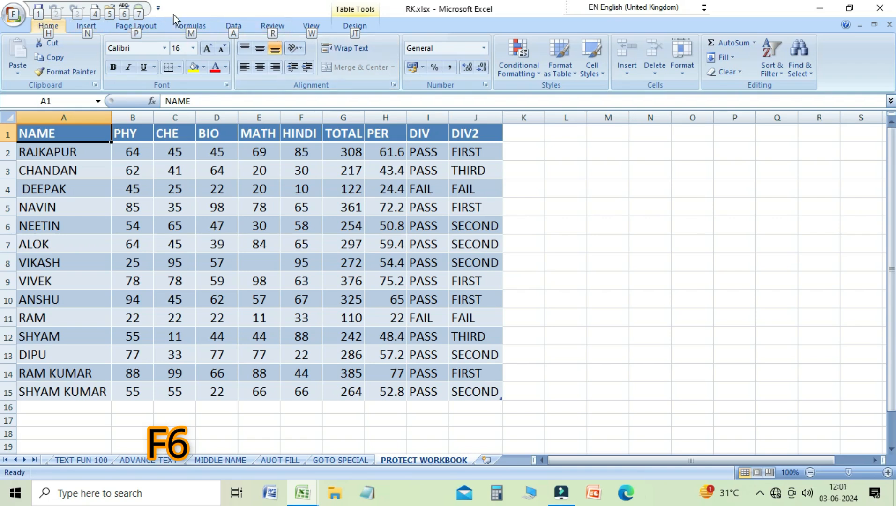
{"action": "key", "text": "F6"}
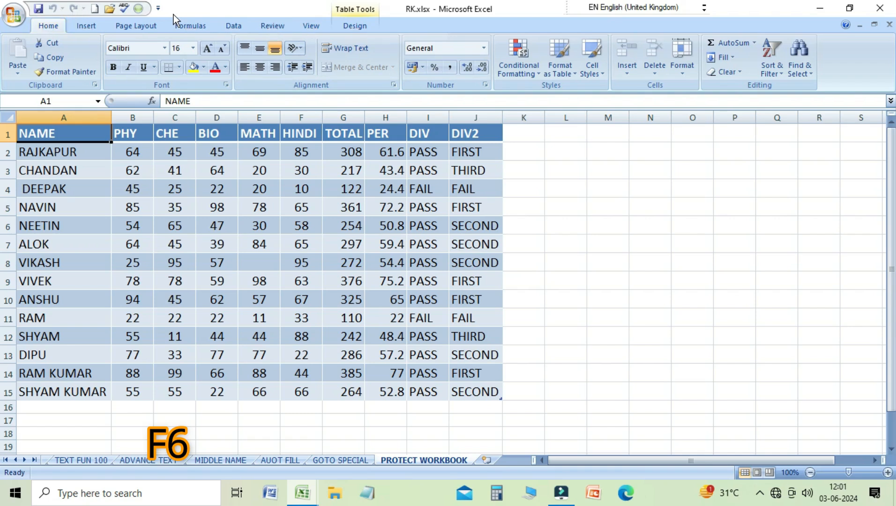
{"action": "key", "text": "F6"}
{"action": "key", "text": "F6"}
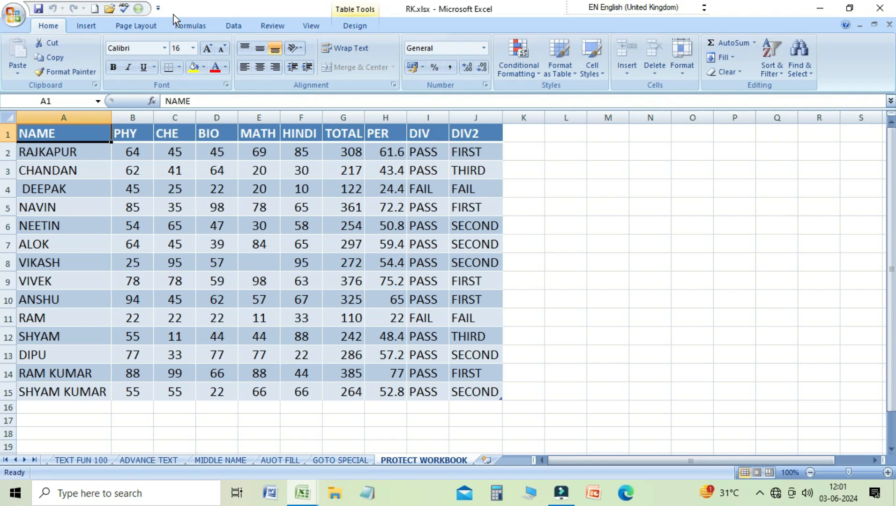
Cycle the keyboard focus backward through the ribbon, status bar and worksheet until the ribbon key tips have been shown and dismissed.
{"action": "key", "text": "shift+F6"}
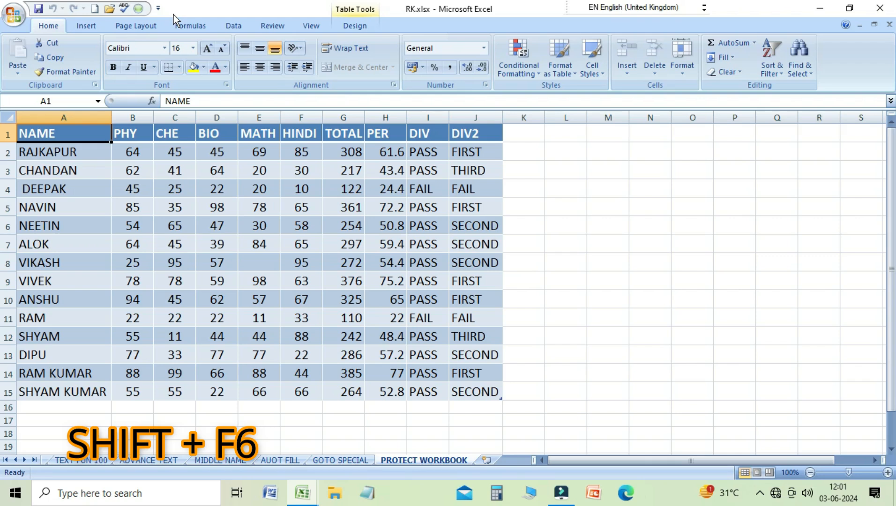
{"action": "key", "text": "shift+F6"}
{"action": "key", "text": "shift+F6"}
{"action": "key", "text": "shift+F6"}
{"action": "key", "text": "shift+F6"}
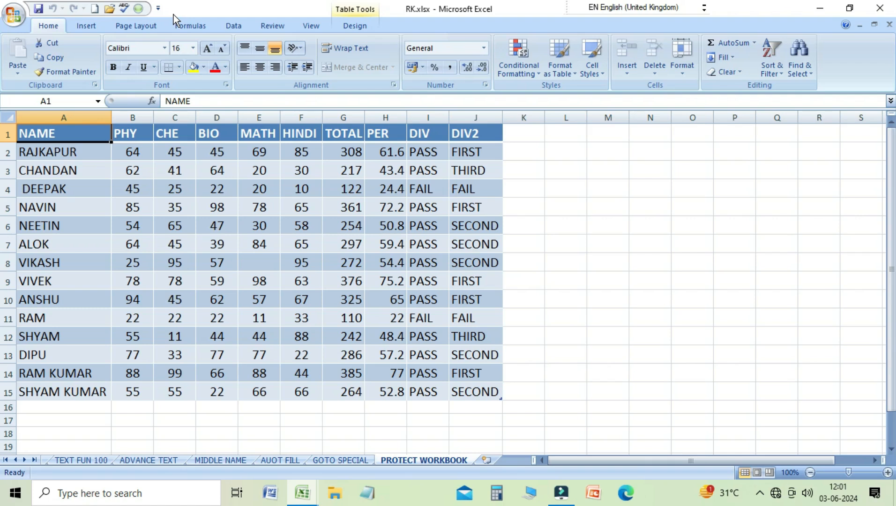
{"action": "key", "text": "shift+F6"}
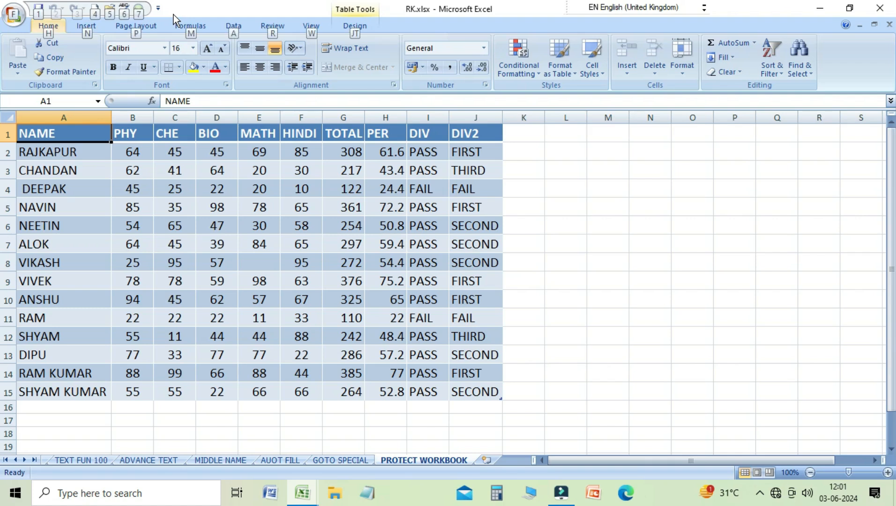
{"action": "key", "text": "shift+F6"}
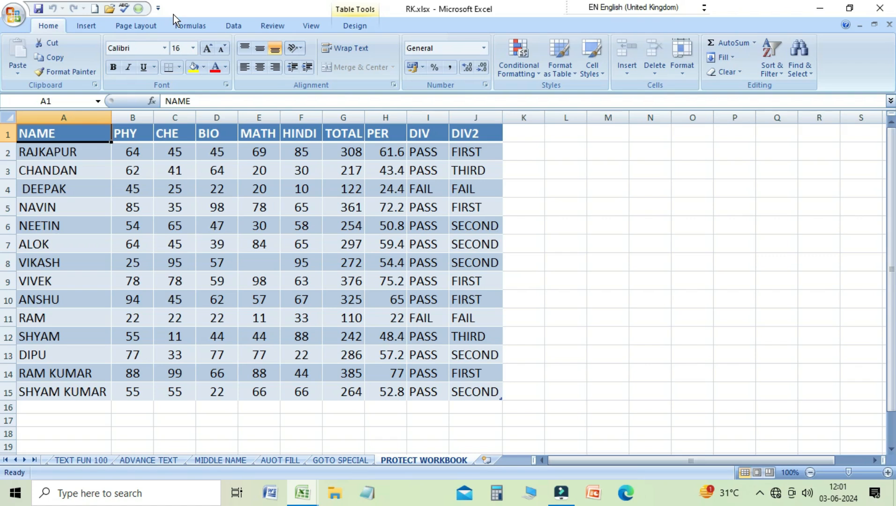
View the list of open workbook windows and close it without switching away from RK.xlsx.
{"action": "key", "text": "ctrl+F6"}
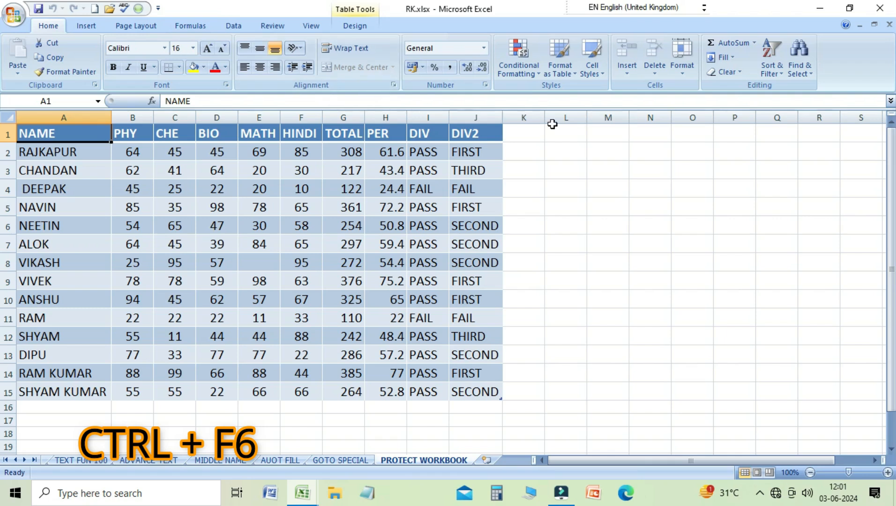
{"action": "left_click", "coordinate": [309, 25]}
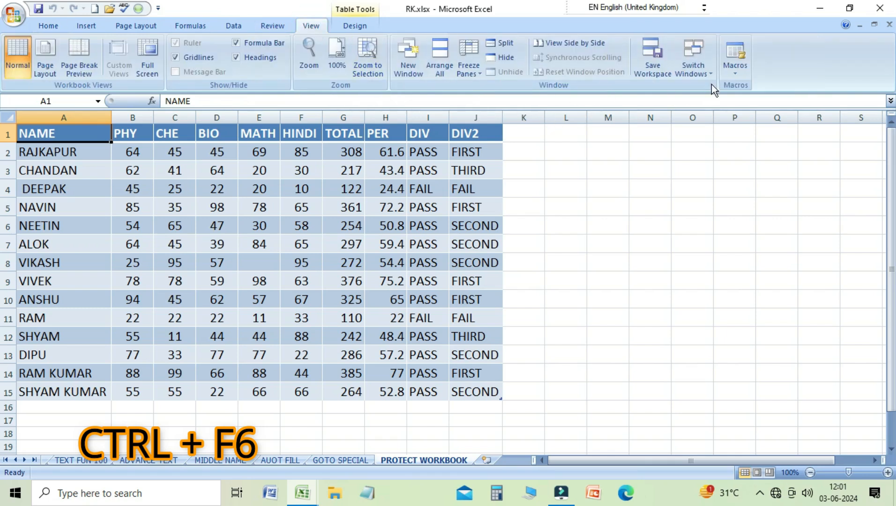
{"action": "left_click", "coordinate": [709, 71]}
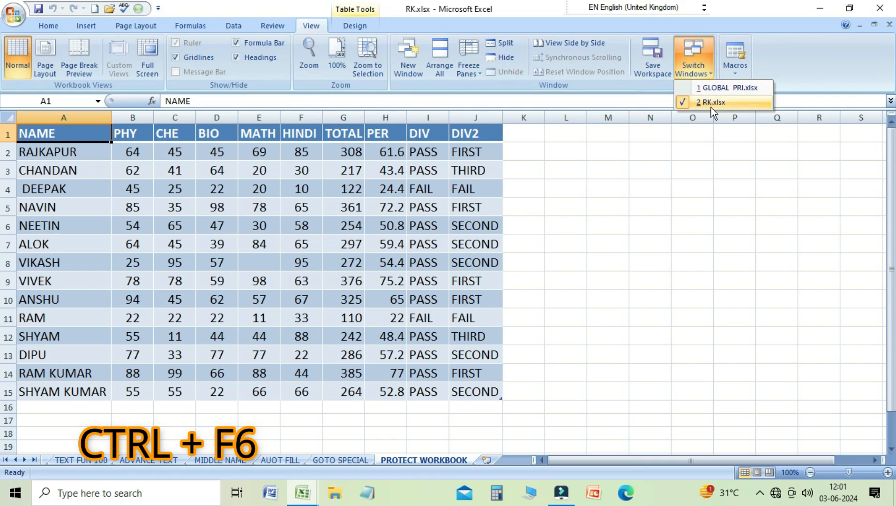
{"action": "left_click", "coordinate": [386, 252]}
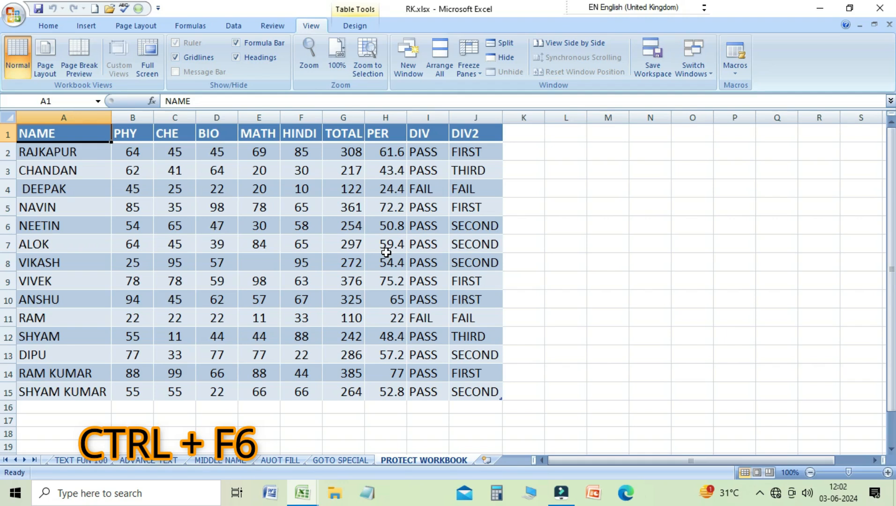
Switch to the GLOBAL PRI.xlsx workbook and back to RK.xlsx, and run a spelling check on the PROTECT WORKBOOK sheet.
{"action": "key", "text": "ctrl+F6"}
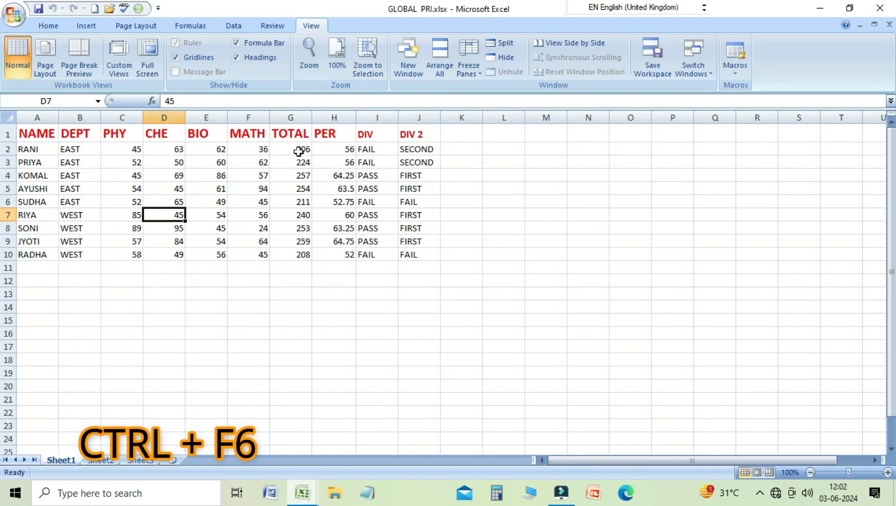
{"action": "key", "text": "ctrl+F6"}
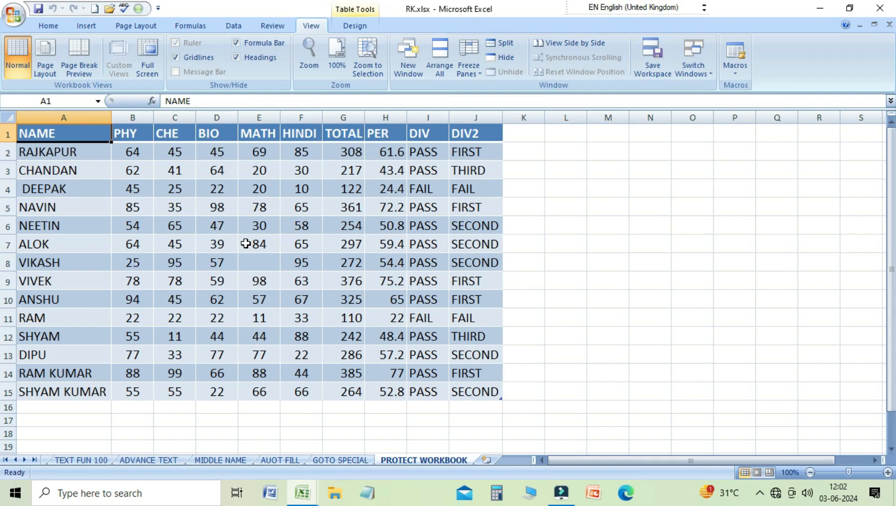
{"action": "key", "text": "F7"}
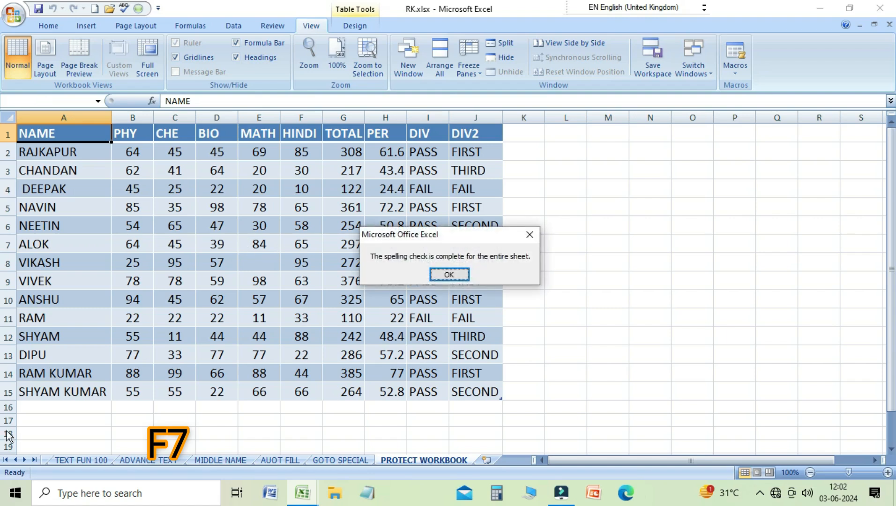
{"action": "left_click", "coordinate": [449, 274]}
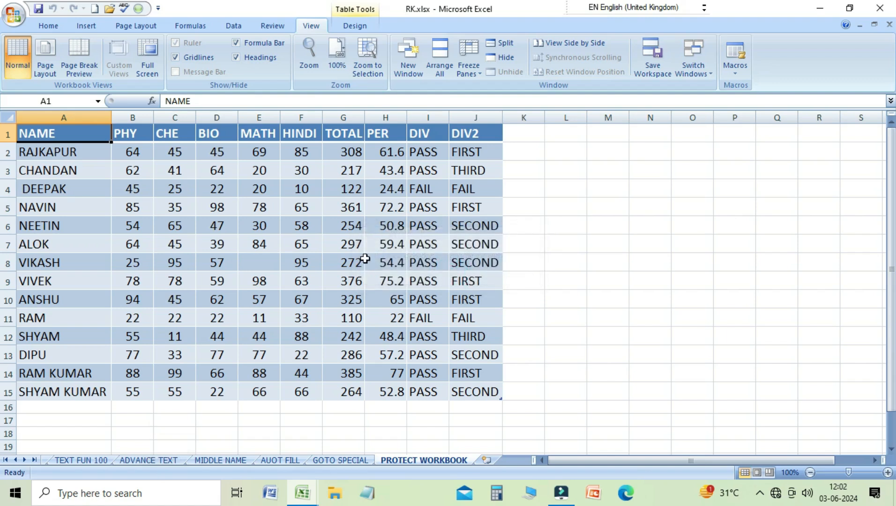
{"action": "left_click", "coordinate": [480, 170]}
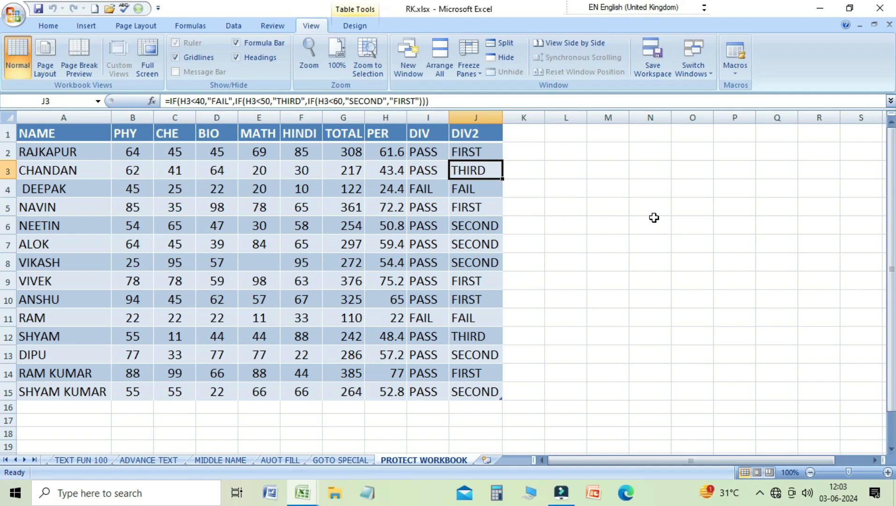
{"action": "left_click", "coordinate": [300, 244]}
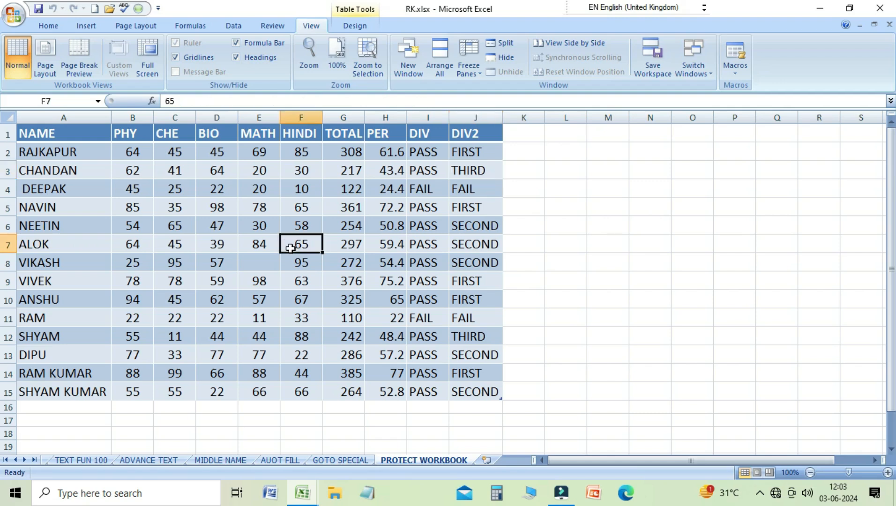
{"action": "left_click", "coordinate": [365, 222]}
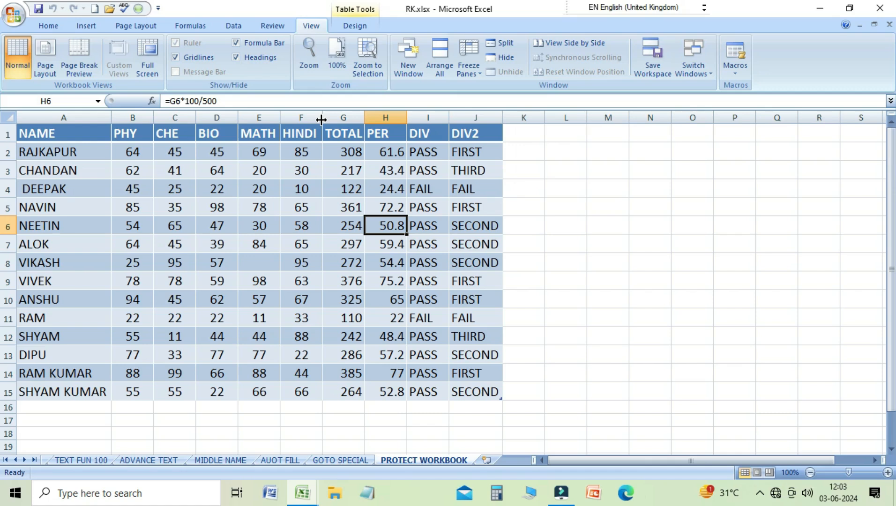
{"action": "key", "text": "F8"}
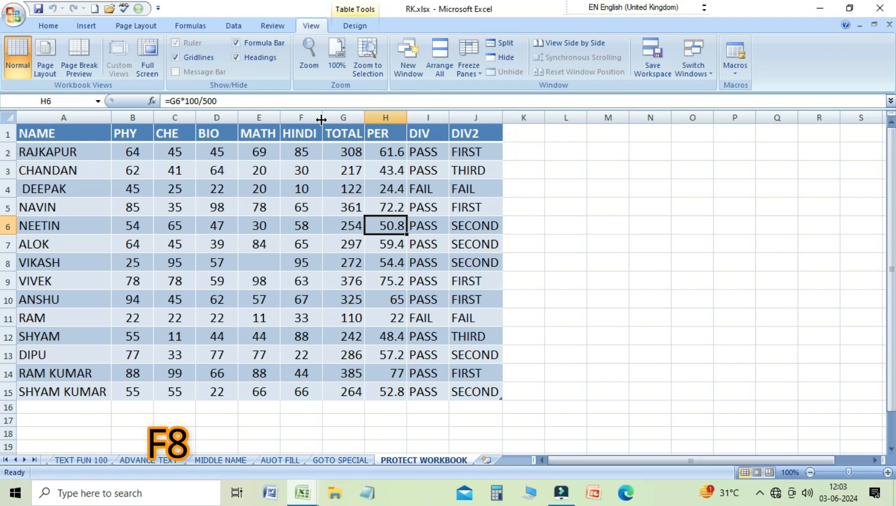
Select the NAME and PHY columns in A1:B15, and replace that selection with the block C1:G11.
{"action": "left_click_drag", "start_coordinate": [64, 133], "coordinate": [141, 380]}
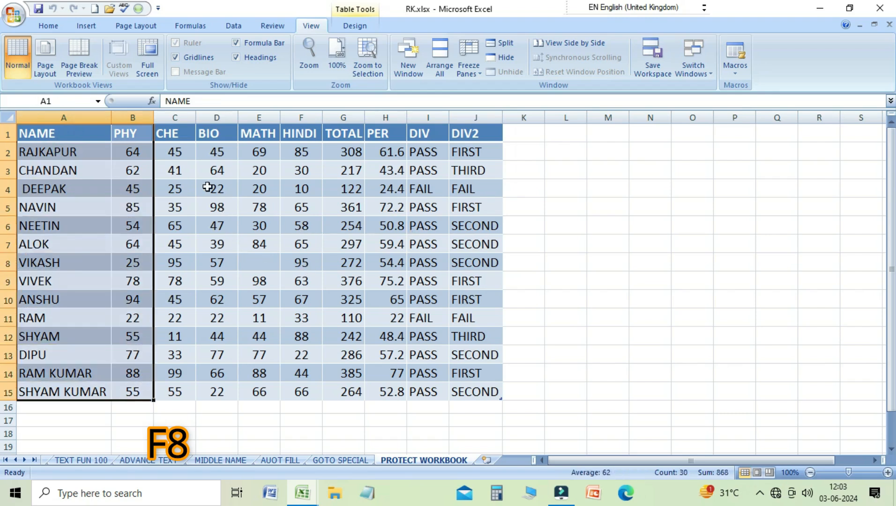
{"action": "left_click", "coordinate": [175, 137]}
{"action": "left_click_drag", "start_coordinate": [285, 228], "coordinate": [357, 315]}
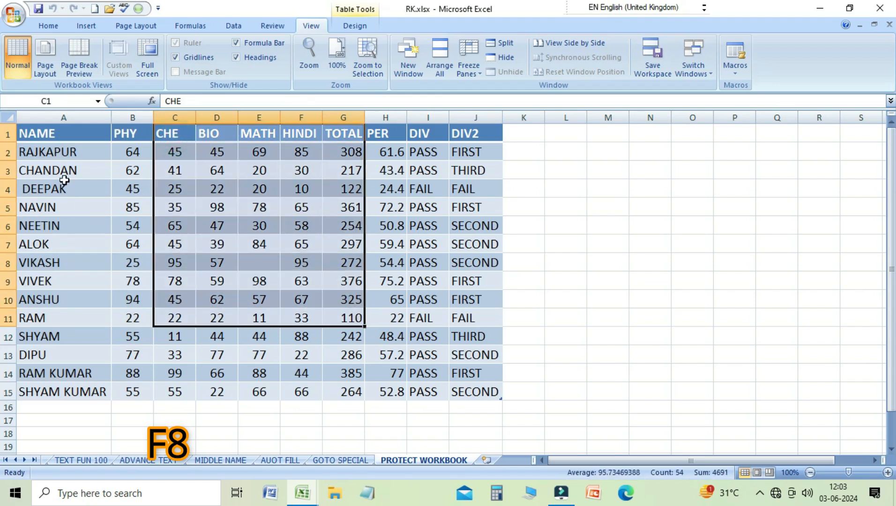
Select A1:B15, turn on Extend Selection mode and extend the selection through the PER column to H15.
{"action": "left_click_drag", "start_coordinate": [60, 136], "coordinate": [147, 387]}
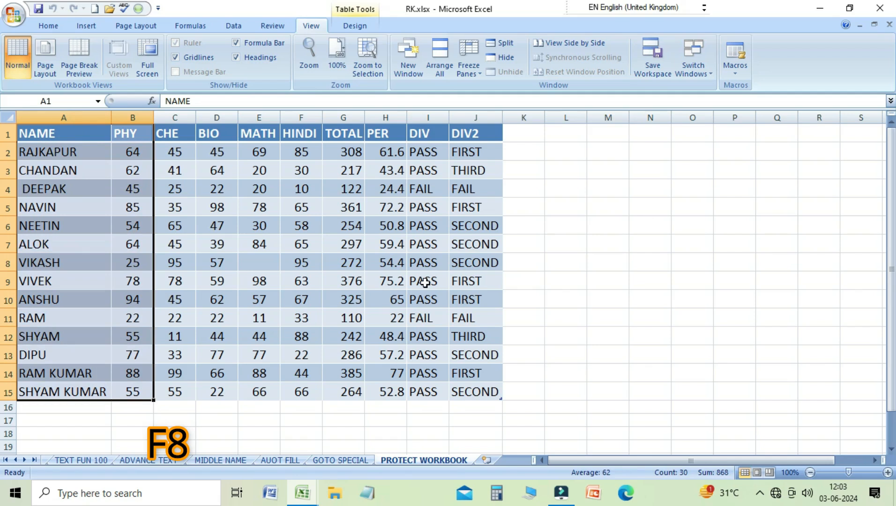
{"action": "key", "text": "F8"}
{"action": "key", "text": "Right"}
{"action": "key", "text": "Right"}
{"action": "key", "text": "Right"}
{"action": "key", "text": "Right"}
{"action": "key", "text": "Right"}
{"action": "key", "text": "Right"}
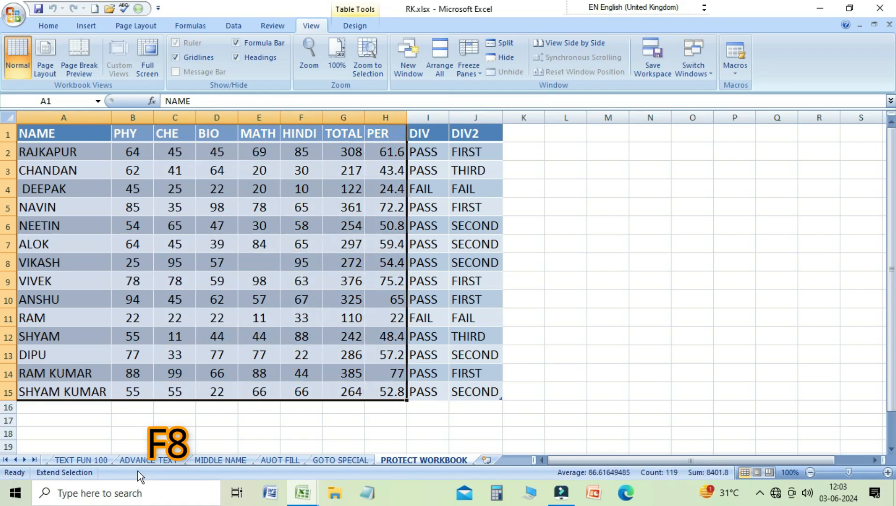
Shrink the extended selection to row 8 and widen it to column K, covering A1:K8.
{"action": "key", "text": "Up"}
{"action": "key", "text": "Up"}
{"action": "key", "text": "Up"}
{"action": "key", "text": "Up"}
{"action": "key", "text": "Up"}
{"action": "key", "text": "Up"}
{"action": "key", "text": "Up"}
{"action": "key", "text": "Right"}
{"action": "key", "text": "Right"}
{"action": "key", "text": "Right"}
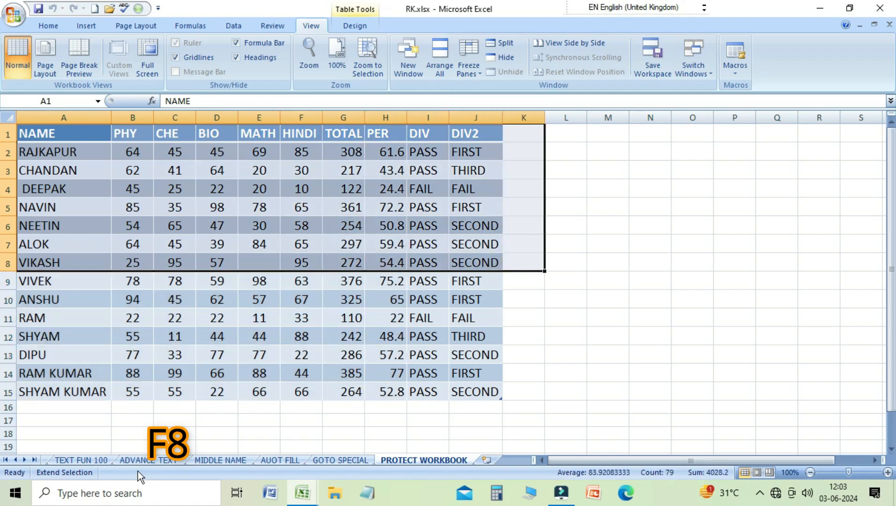
Extend the selection down to row 14 and across to column M, covering A1:M14.
{"action": "key", "text": "Down"}
{"action": "key", "text": "Right"}
{"action": "key", "text": "Right"}
{"action": "key", "text": "Down"}
{"action": "key", "text": "Down"}
{"action": "key", "text": "Down"}
{"action": "key", "text": "Down"}
{"action": "key", "text": "Down"}
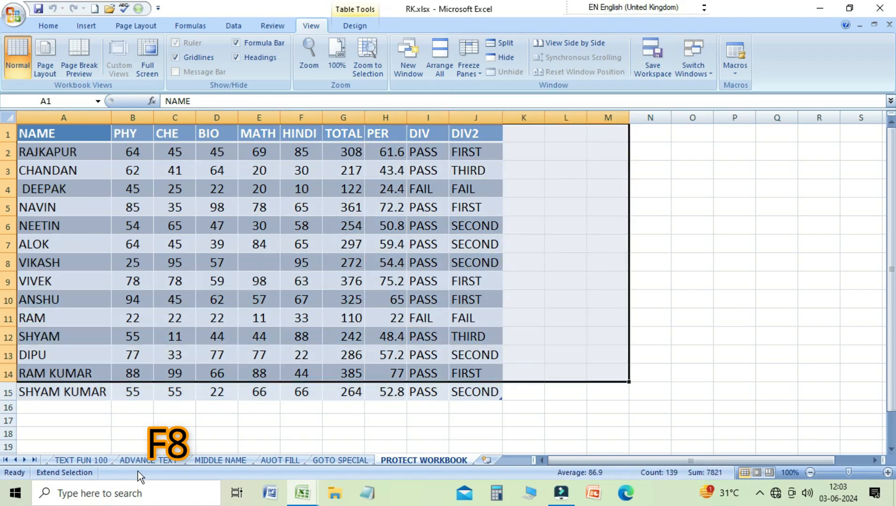
Narrow the extended selection to the PER column and lengthen it to row 15, covering A1:H15.
{"action": "key", "text": "Left"}
{"action": "key", "text": "Left"}
{"action": "key", "text": "Left"}
{"action": "key", "text": "Left"}
{"action": "key", "text": "Left"}
{"action": "key", "text": "Left"}
{"action": "key", "text": "Left"}
{"action": "key", "text": "Left"}
{"action": "key", "text": "Down"}
{"action": "key", "text": "Right"}
{"action": "key", "text": "Right"}
{"action": "key", "text": "Right"}
{"action": "key", "text": "Right"}
{"action": "key", "text": "Right"}
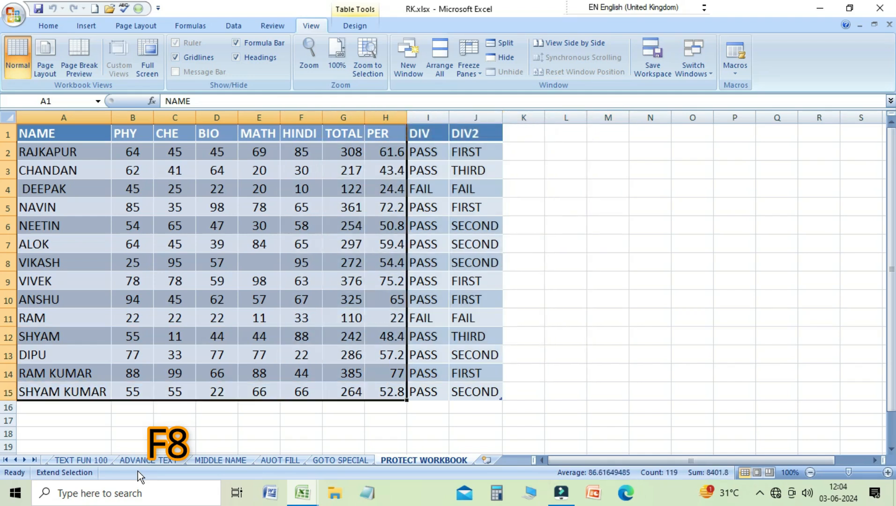
Shrink the extended selection to A1:D15 and widen it again through the TOTAL column to A1:G15.
{"action": "key", "text": "Left"}
{"action": "key", "text": "Left"}
{"action": "key", "text": "Left"}
{"action": "key", "text": "Left"}
{"action": "key", "text": "Left"}
{"action": "key", "text": "Left"}
{"action": "key", "text": "Left"}
{"action": "key", "text": "Left"}
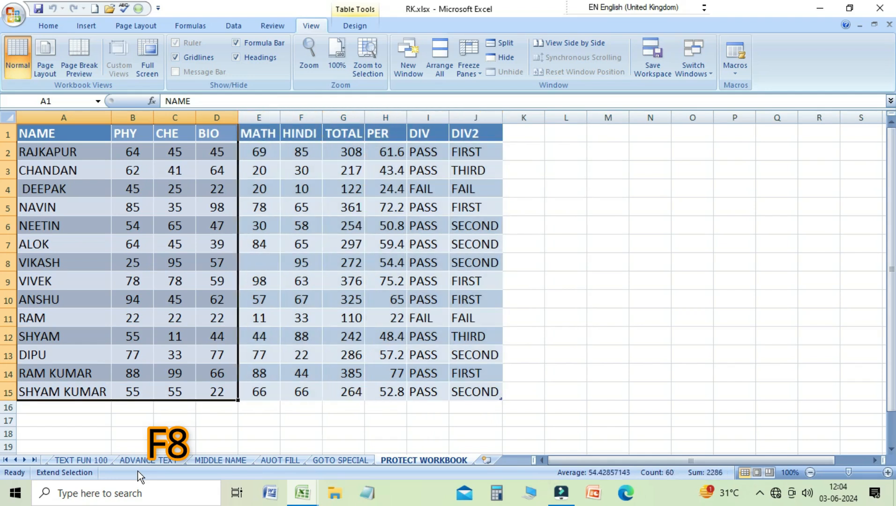
{"action": "key", "text": "Right"}
{"action": "key", "text": "Right"}
{"action": "key", "text": "Right"}
{"action": "key", "text": "Right"}
{"action": "key", "text": "Right"}
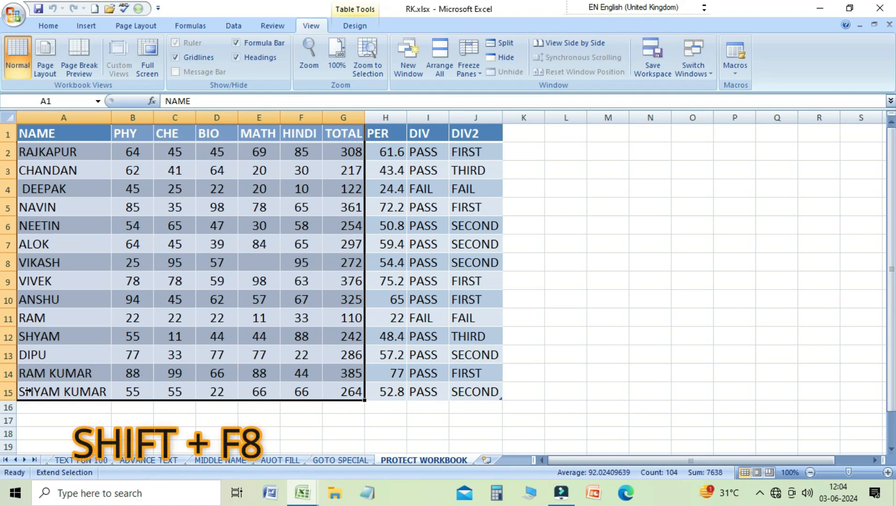
Turn off Extend Selection mode and select the empty cell N7.
{"action": "left_click", "coordinate": [503, 290]}
{"action": "left_click", "coordinate": [566, 340]}
{"action": "key", "text": "F8"}
{"action": "left_click", "coordinate": [658, 239]}
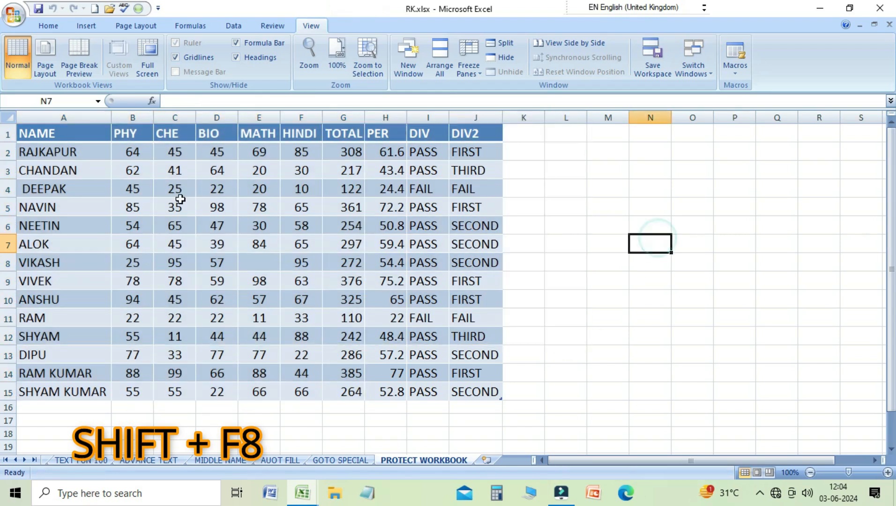
Copy the NAME, PHY and CHE columns in A1:C15 and paste them starting at cell N4.
{"action": "left_click_drag", "start_coordinate": [56, 136], "coordinate": [158, 387]}
{"action": "key", "text": "ctrl+c"}
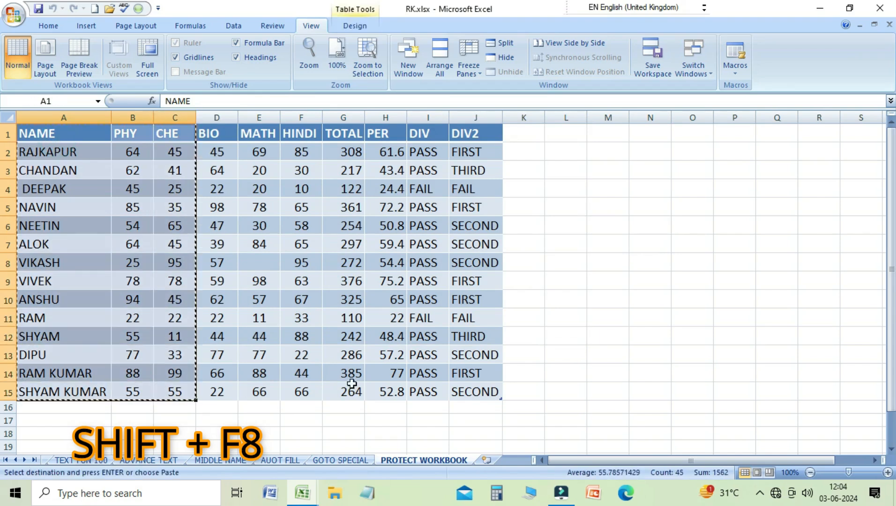
{"action": "left_click", "coordinate": [652, 192]}
{"action": "key", "text": "ctrl+v"}
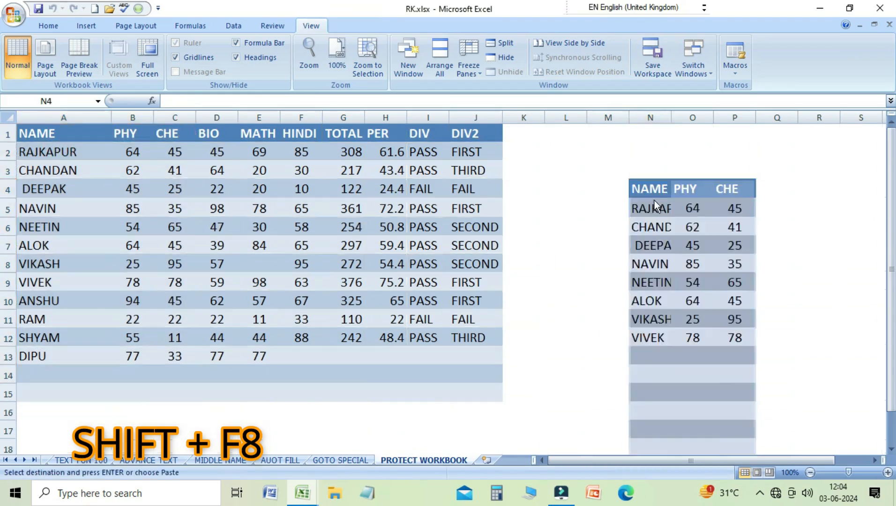
{"action": "left_click", "coordinate": [581, 220]}
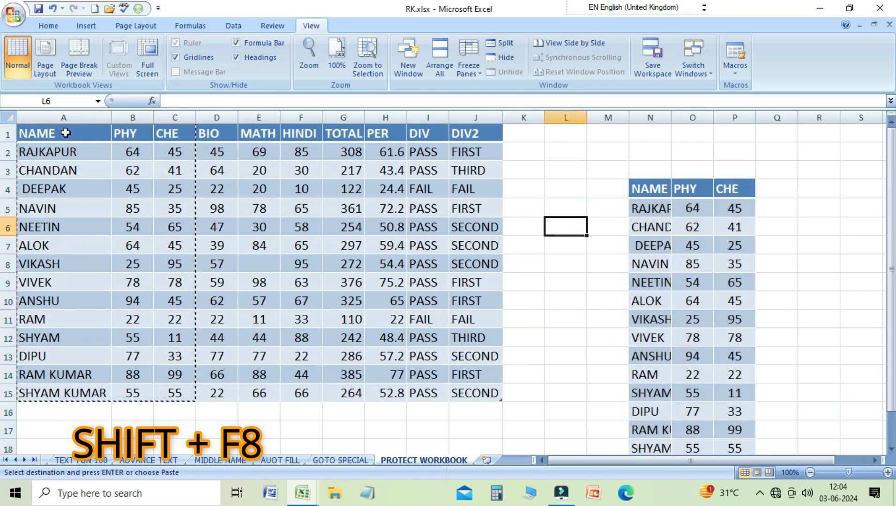
Select the table A1:J15, add the pasted block N4:P18 and cell L9 to the selection, and clear the copy outline.
{"action": "left_click", "coordinate": [47, 133]}
{"action": "left_click_drag", "start_coordinate": [47, 133], "coordinate": [465, 387]}
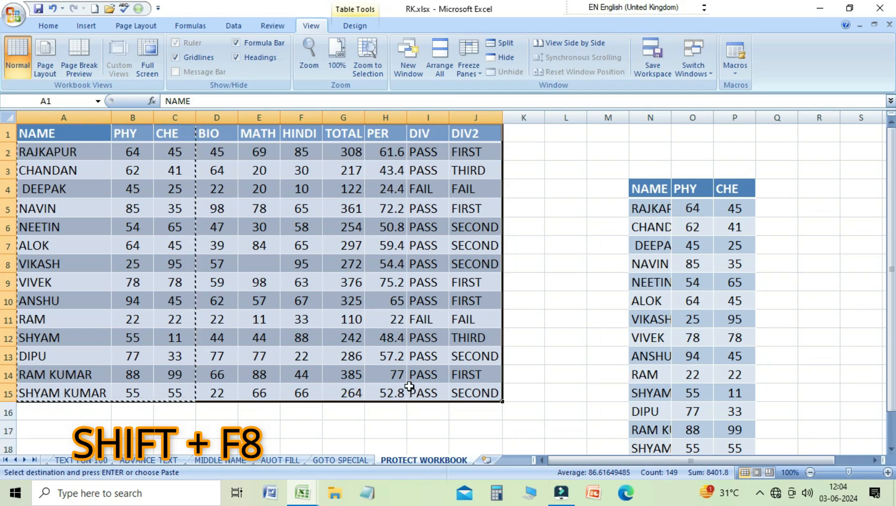
{"action": "left_click", "coordinate": [649, 192]}
{"action": "left_click_drag", "start_coordinate": [648, 192], "coordinate": [739, 447]}
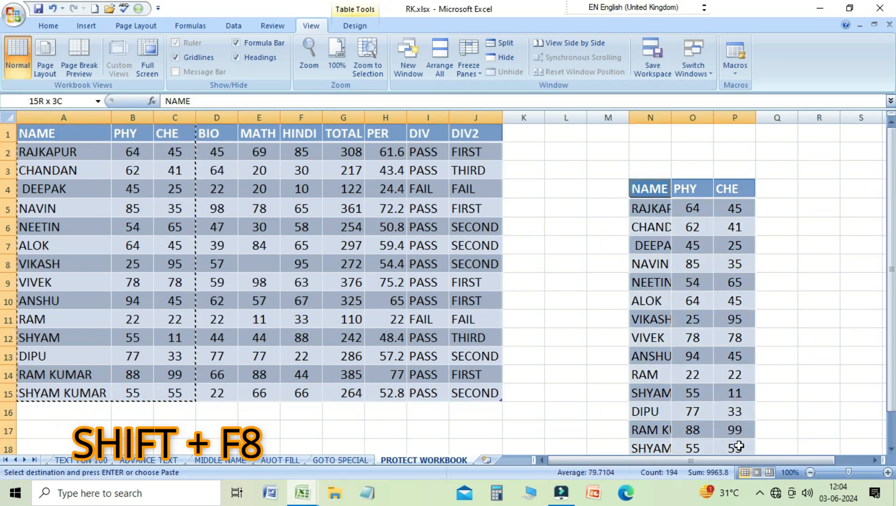
{"action": "left_click", "coordinate": [546, 290]}
{"action": "key", "text": "Escape"}
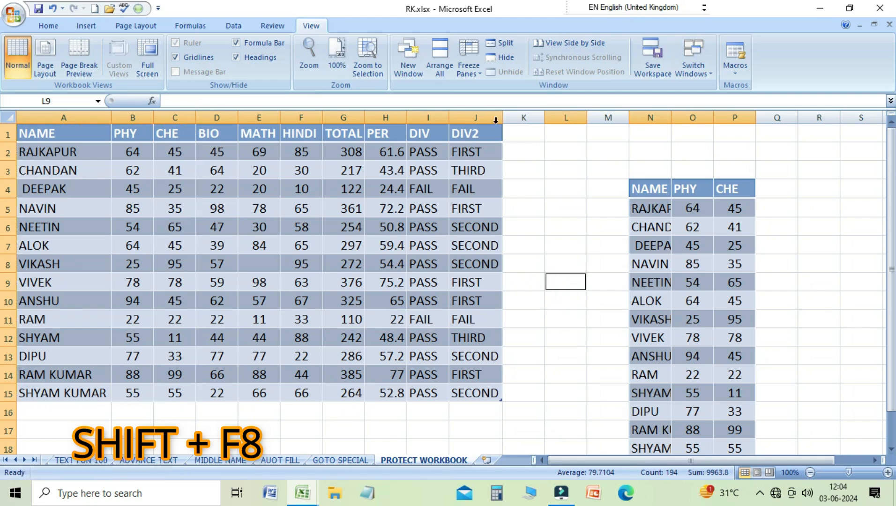
Bring up the SAHWAZ.xlsx workbook and select A1:D10 on Sheet1 with Add to Selection mode turned on.
{"action": "left_click", "coordinate": [13, 15]}
{"action": "left_click", "coordinate": [114, 69]}
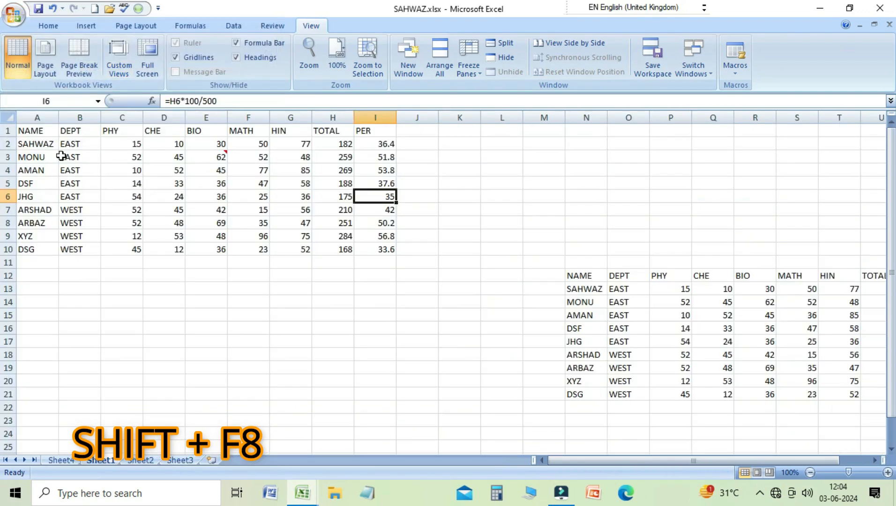
{"action": "left_click_drag", "start_coordinate": [53, 134], "coordinate": [161, 242]}
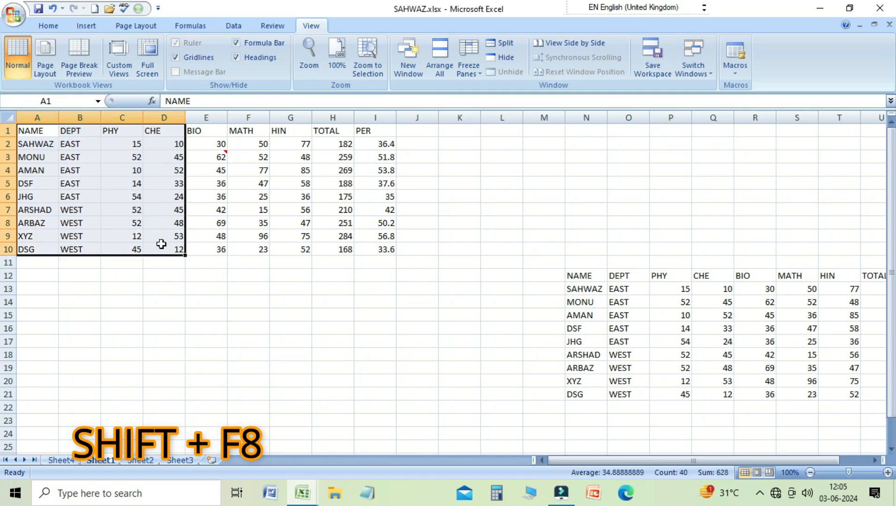
{"action": "key", "text": "shift+F8"}
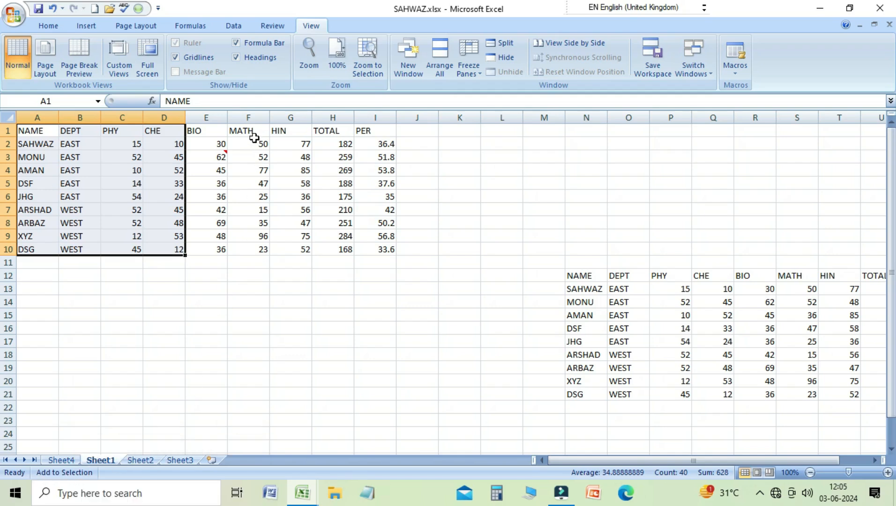
Add the HIN, TOTAL and PER columns in G1:I10 to the existing selection, skipping columns E and F.
{"action": "key", "text": "Right"}
{"action": "key", "text": "Right"}
{"action": "key", "text": "Right"}
{"action": "key", "text": "Right"}
{"action": "key", "text": "Right"}
{"action": "key", "text": "Right"}
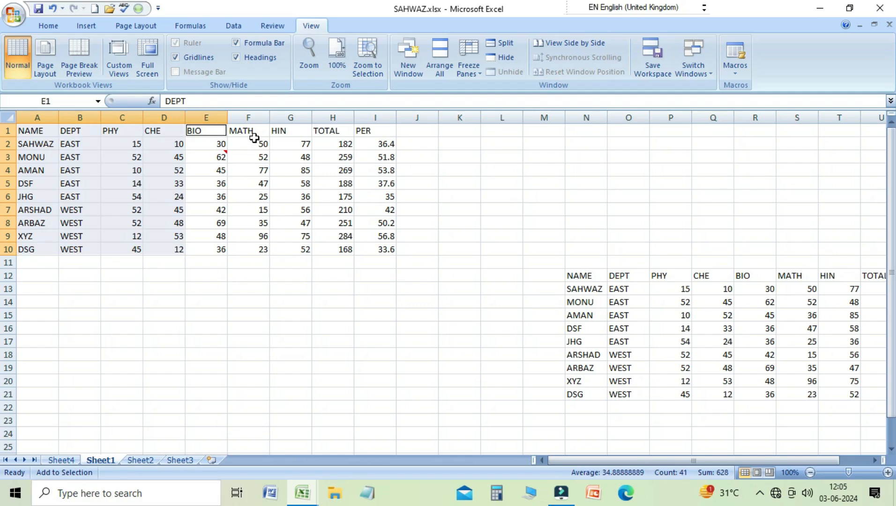
{"action": "key", "text": "shift+Right"}
{"action": "key", "text": "shift+Right"}
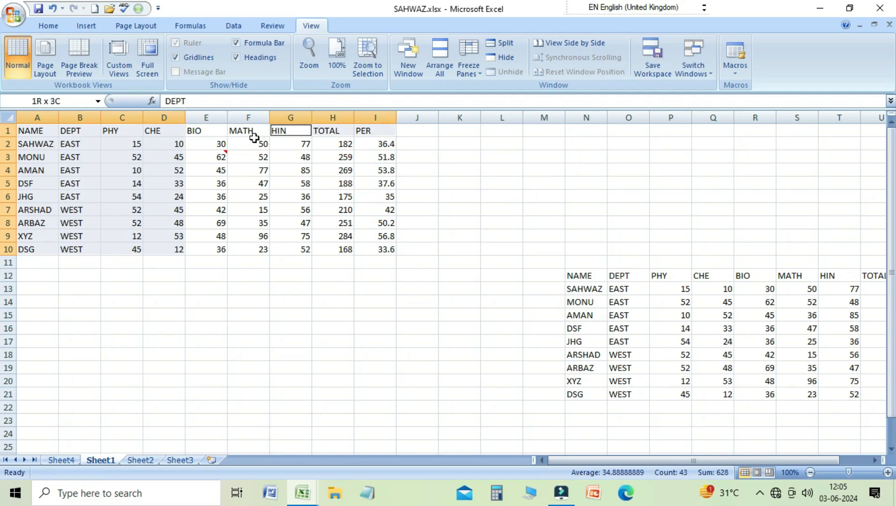
{"action": "key", "text": "shift+Down"}
{"action": "key", "text": "shift+Down"}
{"action": "key", "text": "shift+Down"}
{"action": "key", "text": "shift+Down"}
{"action": "key", "text": "shift+Down"}
{"action": "key", "text": "shift+Down"}
{"action": "key", "text": "shift+Down"}
{"action": "key", "text": "shift+Down"}
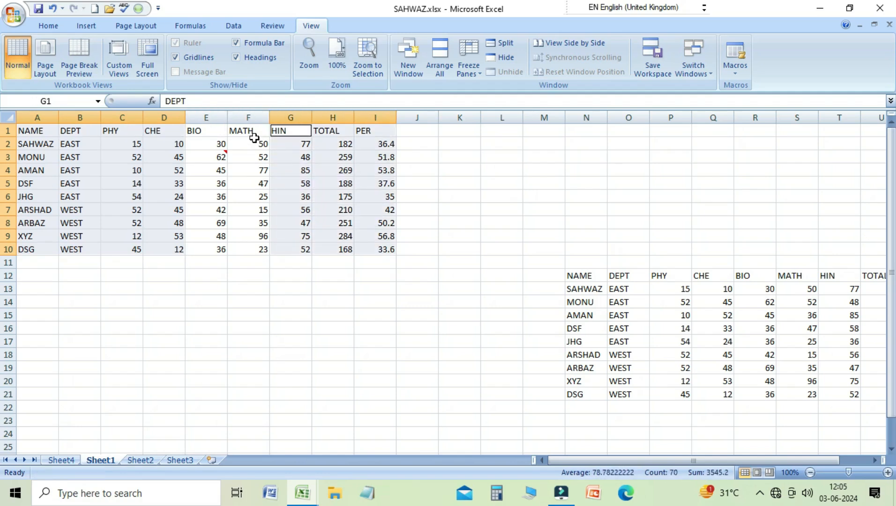
Drop the multi-range selection and move the active cell to F4 in the MATH column.
{"action": "key", "text": "Right"}
{"action": "key", "text": "Right"}
{"action": "key", "text": "Right"}
{"action": "key", "text": "Right"}
{"action": "key", "text": "Left"}
{"action": "key", "text": "Left"}
{"action": "key", "text": "Left"}
{"action": "key", "text": "Left"}
{"action": "key", "text": "Left"}
{"action": "key", "text": "Down"}
{"action": "key", "text": "Down"}
{"action": "key", "text": "Down"}
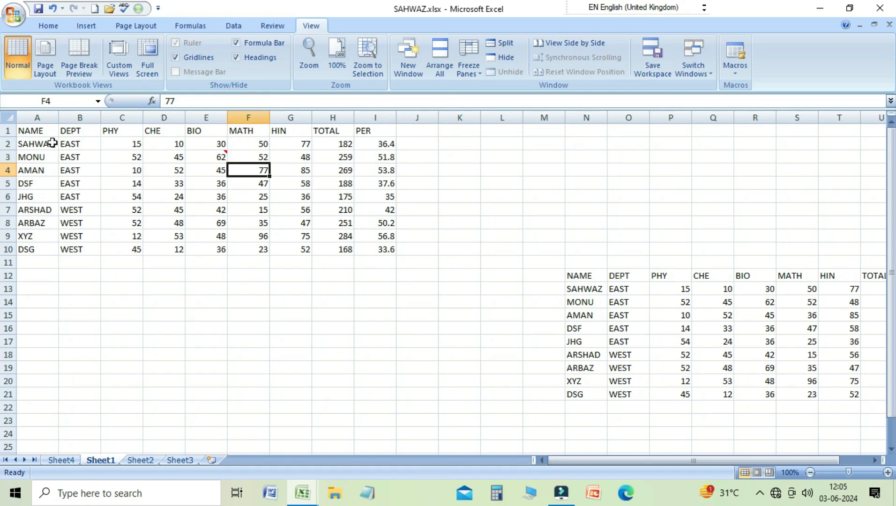
Select the marks table A1:I10 and add the separate block N12:U21 to it with Add to Selection mode.
{"action": "left_click", "coordinate": [42, 131]}
{"action": "left_click_drag", "start_coordinate": [41, 132], "coordinate": [365, 249]}
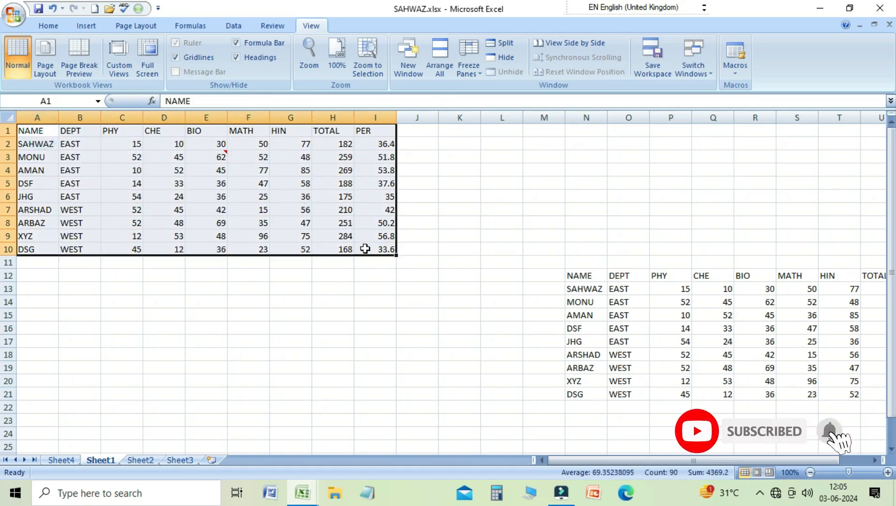
{"action": "key", "text": "shift+F8"}
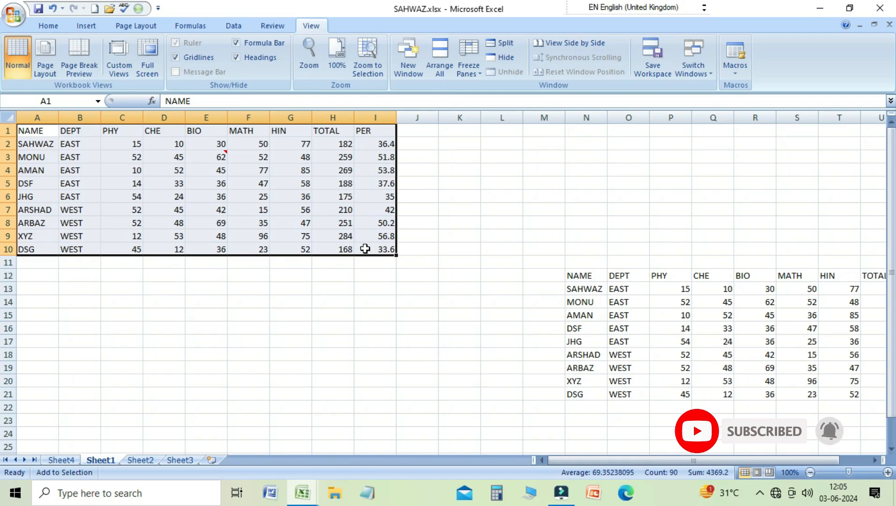
{"action": "left_click", "coordinate": [587, 280]}
{"action": "left_click_drag", "start_coordinate": [588, 280], "coordinate": [868, 394]}
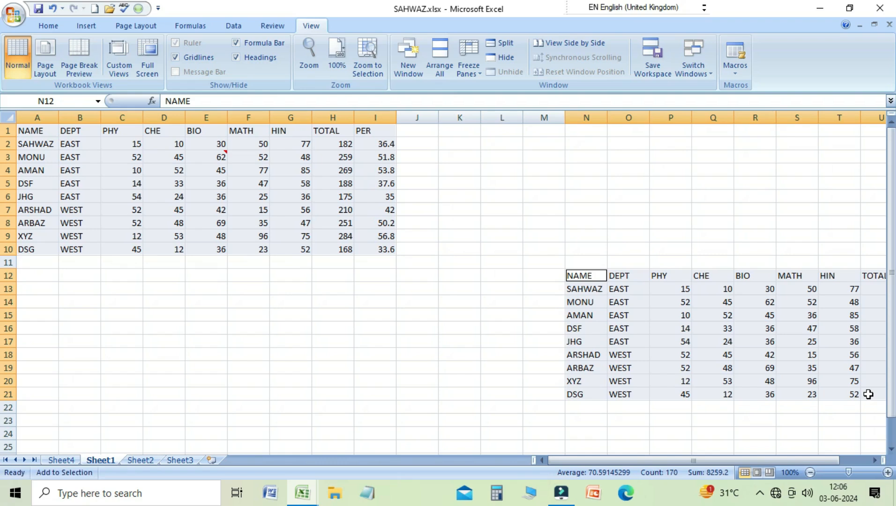
Recalculate the open workbooks and make the empty cell H15 the active cell.
{"action": "key", "text": "F9"}
{"action": "left_click", "coordinate": [339, 317]}
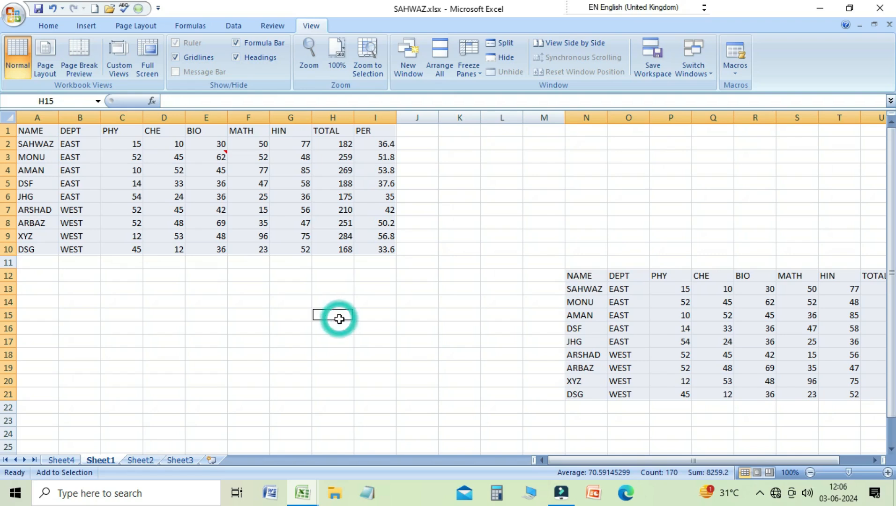
Make G9 the active cell, display the ribbon's key tips and switch the ribbon from the View to the Review commands.
{"action": "left_click", "coordinate": [283, 236]}
{"action": "key", "text": "F10"}
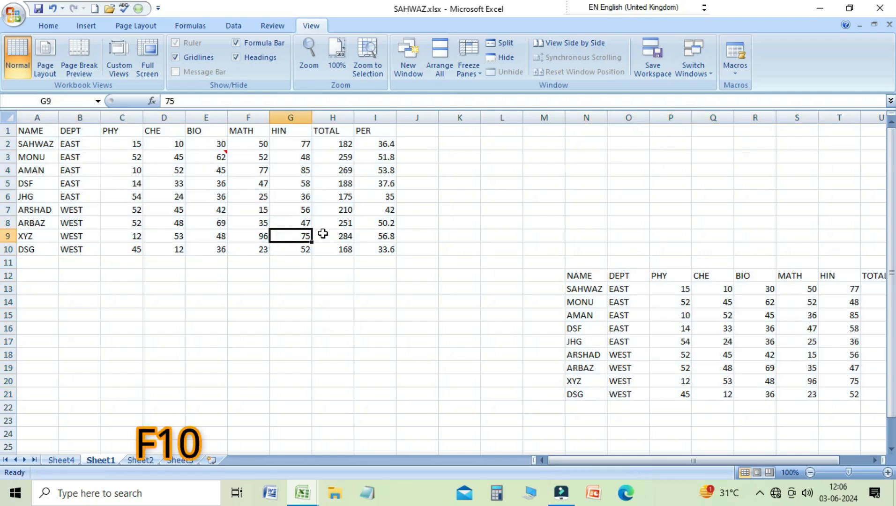
{"action": "key", "text": "F10"}
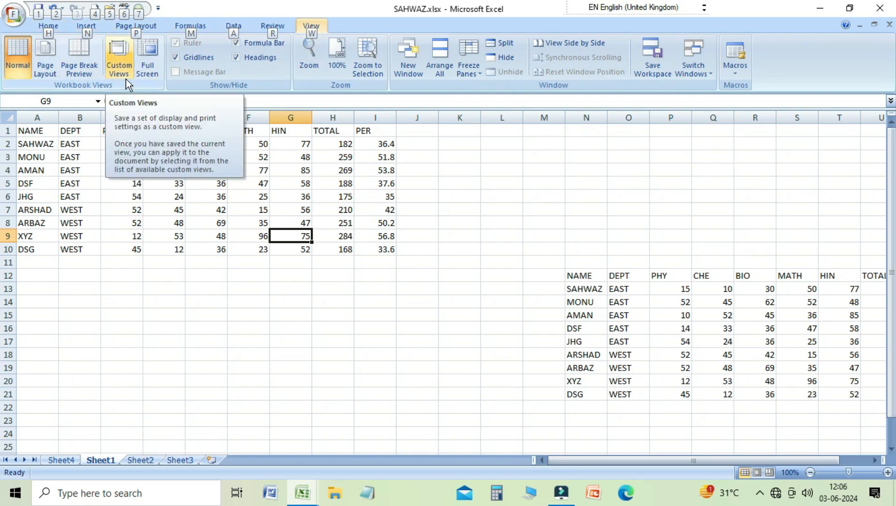
{"action": "key", "text": "Down"}
{"action": "key", "text": "Left"}
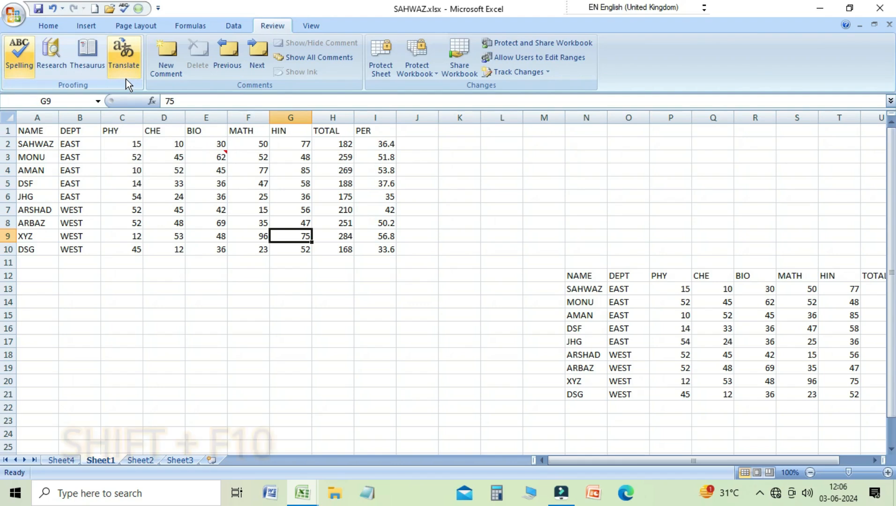
{"action": "key", "text": "shift+F10"}
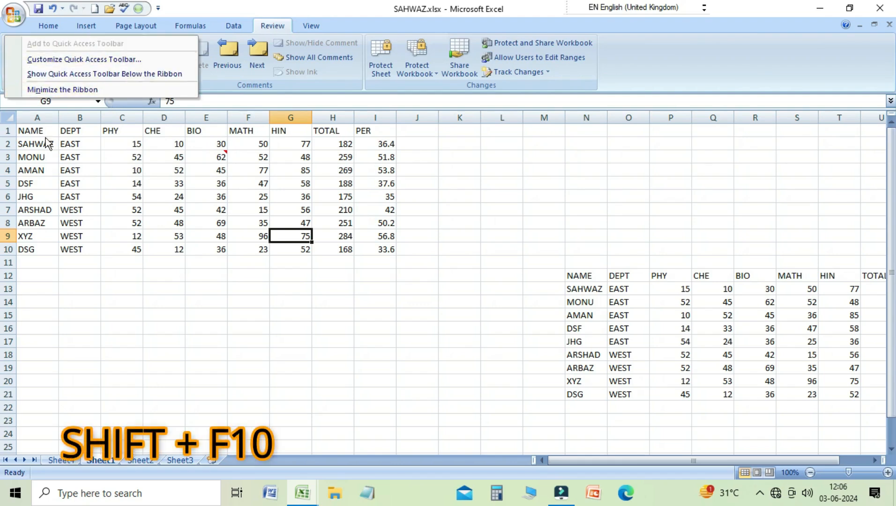
{"action": "left_click", "coordinate": [374, 204]}
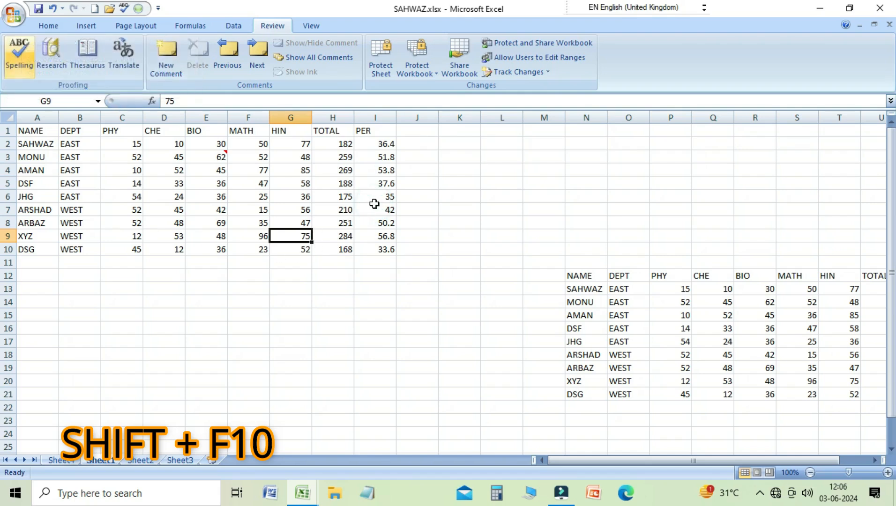
Make the TOTAL cell H10 active and display the ribbon's key tips, then dismiss them.
{"action": "left_click", "coordinate": [330, 249]}
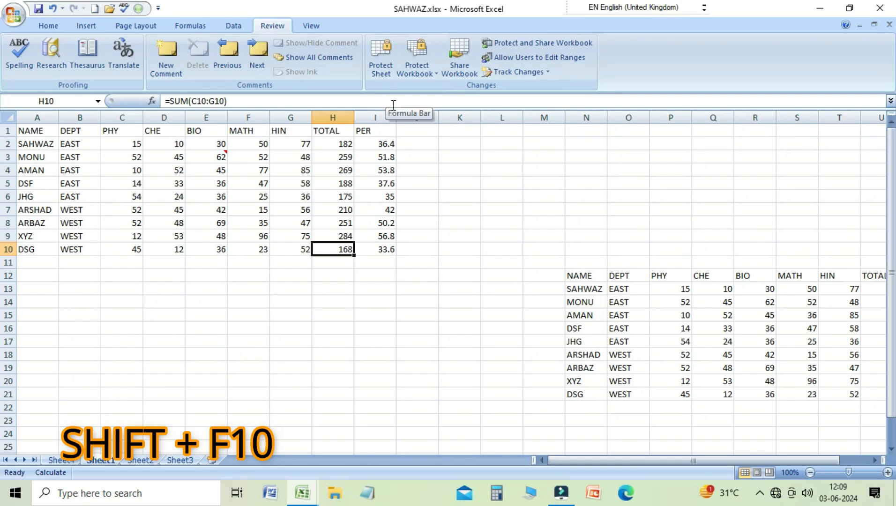
{"action": "key", "text": "F10"}
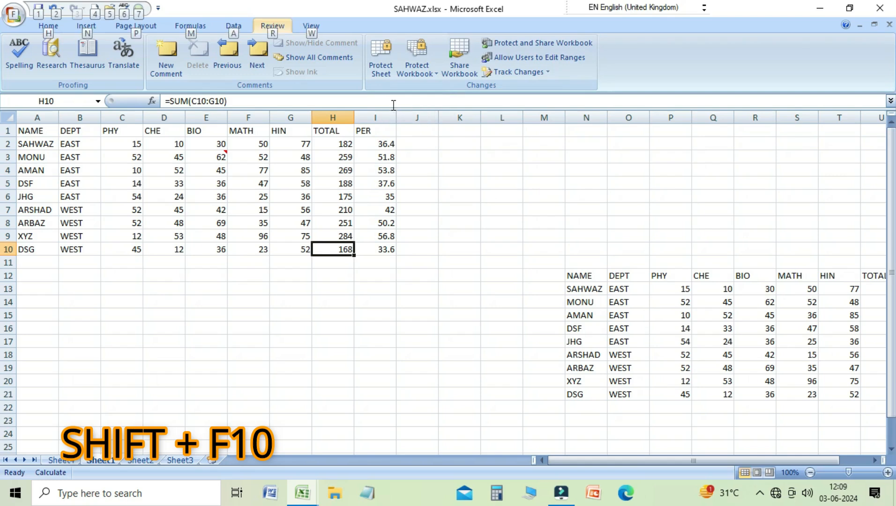
{"action": "key", "text": "Escape"}
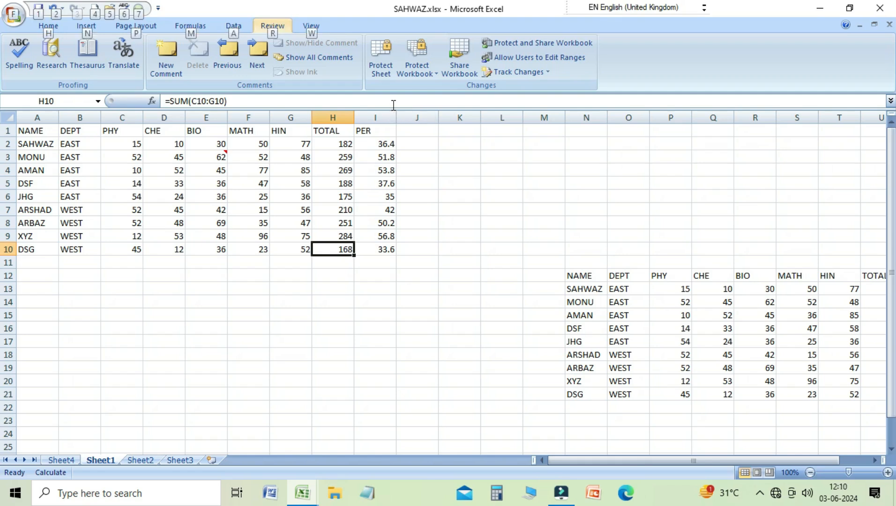
Display the shortcut menu for cell H10, dismiss it without choosing a command, and make the PER cell I7 active.
{"action": "key", "text": "shift+F10"}
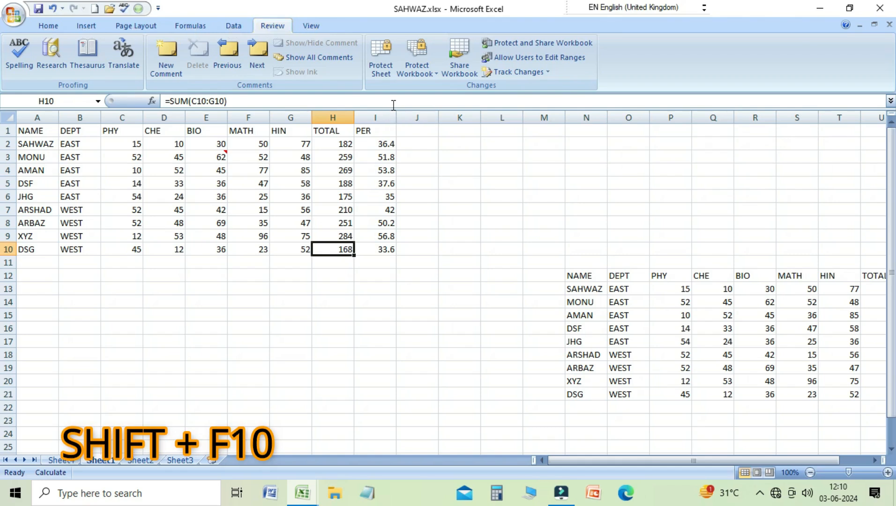
{"action": "key", "text": "Escape"}
{"action": "key", "text": "shift+F10"}
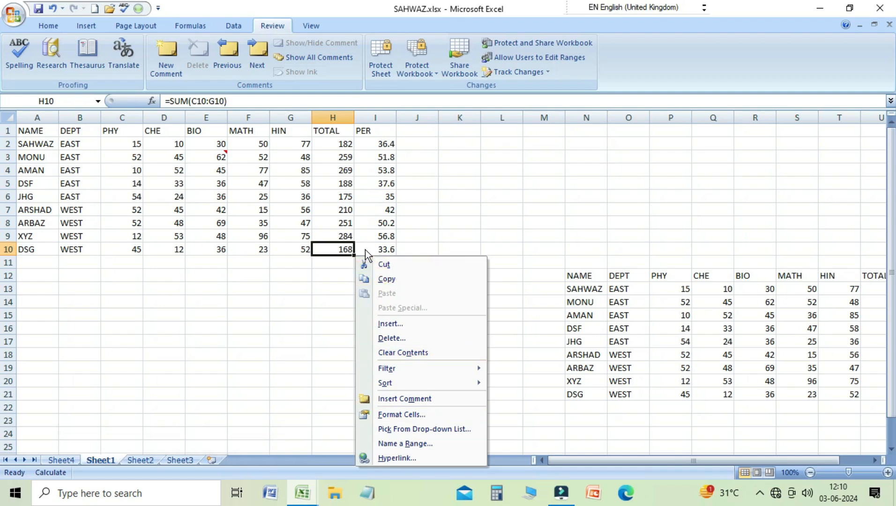
{"action": "key", "text": "Escape"}
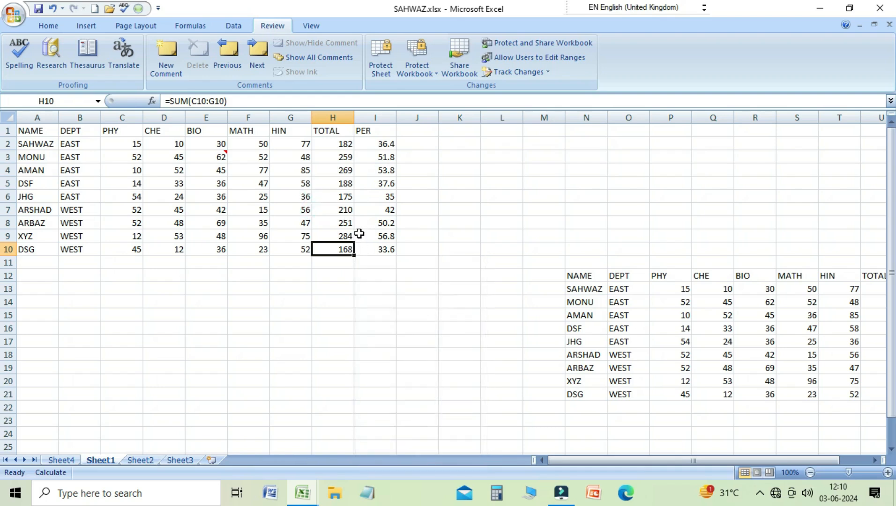
{"action": "key", "text": "shift+F10"}
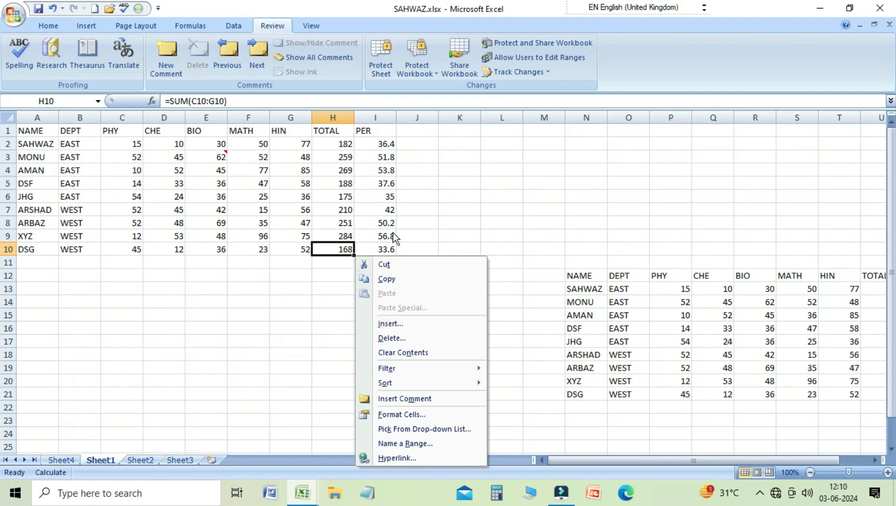
{"action": "left_click", "coordinate": [390, 210]}
{"action": "left_click", "coordinate": [375, 208]}
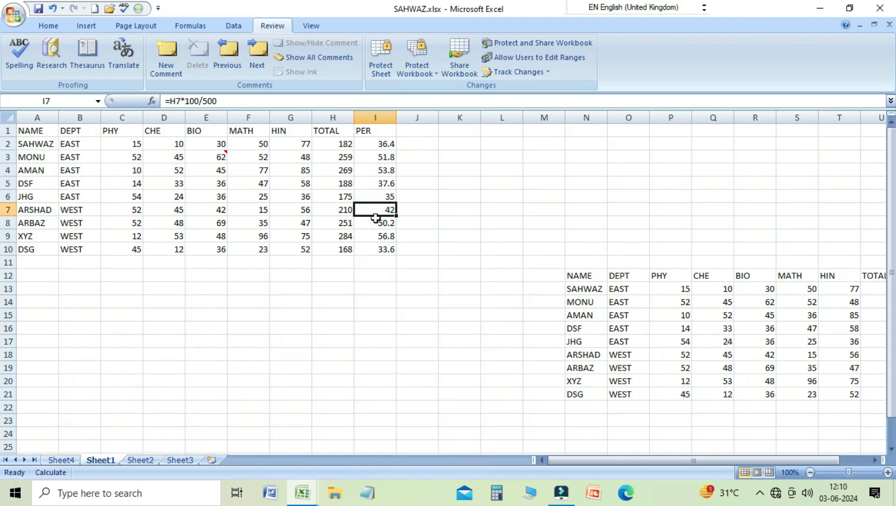
Toggle the SAHWAZ.xlsx workbook window repeatedly between restored and maximized size, ending with it maximized.
{"action": "key", "text": "ctrl+F5"}
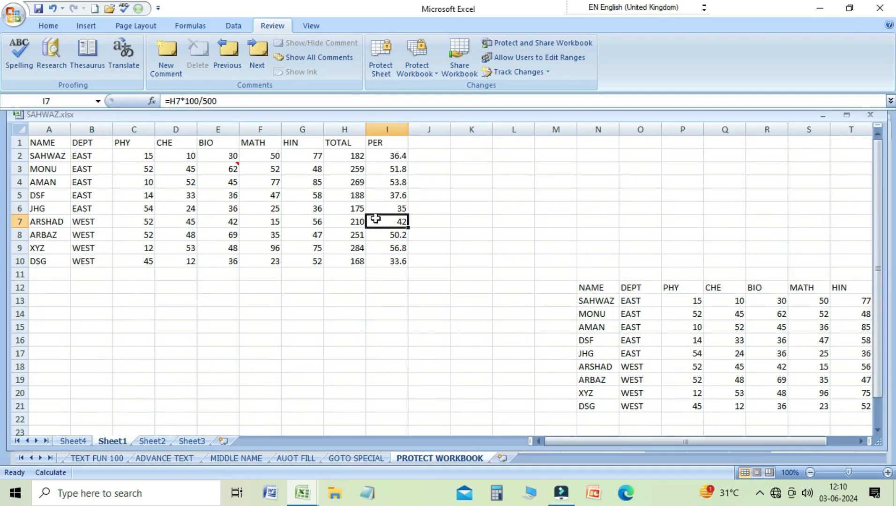
{"action": "key", "text": "ctrl+F10"}
{"action": "key", "text": "ctrl+F10"}
{"action": "key", "text": "ctrl+F10"}
{"action": "key", "text": "ctrl+F10"}
{"action": "key", "text": "ctrl+F10"}
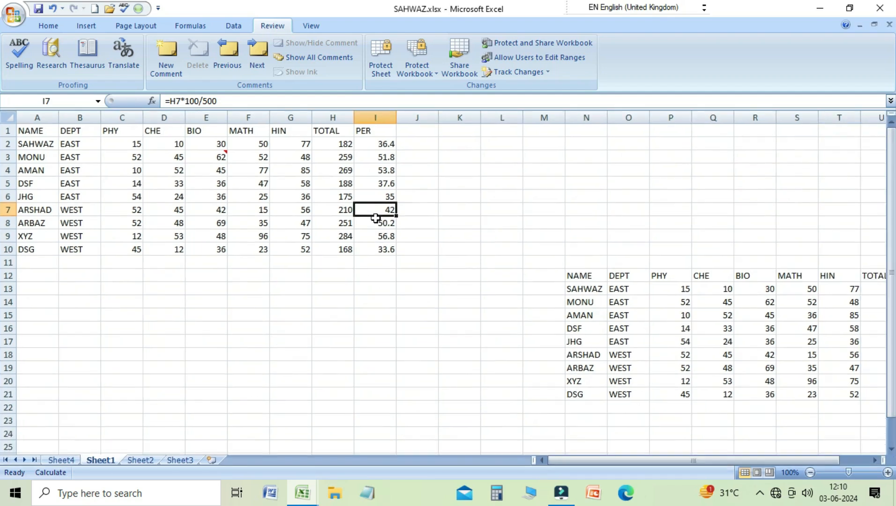
{"action": "key", "text": "ctrl+F10"}
{"action": "key", "text": "ctrl+F10"}
{"action": "key", "text": "ctrl+F10"}
{"action": "key", "text": "ctrl+F10"}
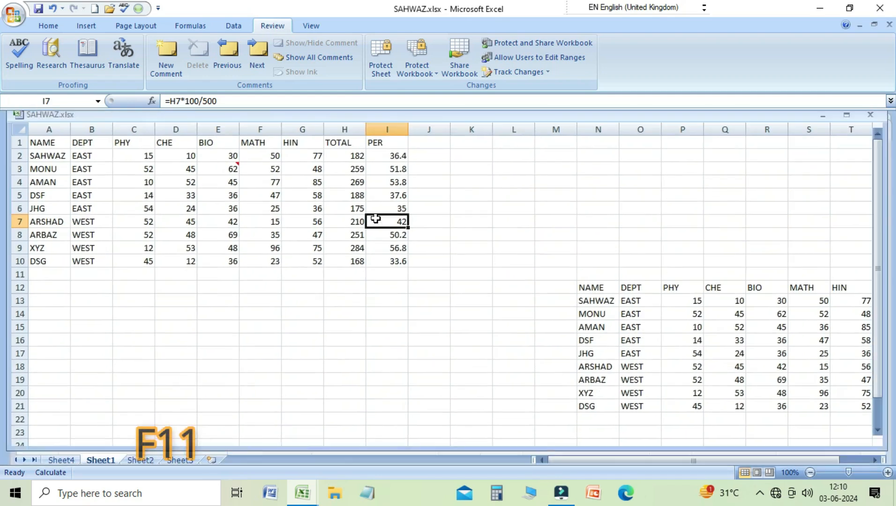
{"action": "key", "text": "ctrl+F10"}
{"action": "key", "text": "ctrl+F10"}
{"action": "key", "text": "ctrl+F10"}
{"action": "key", "text": "ctrl+F10"}
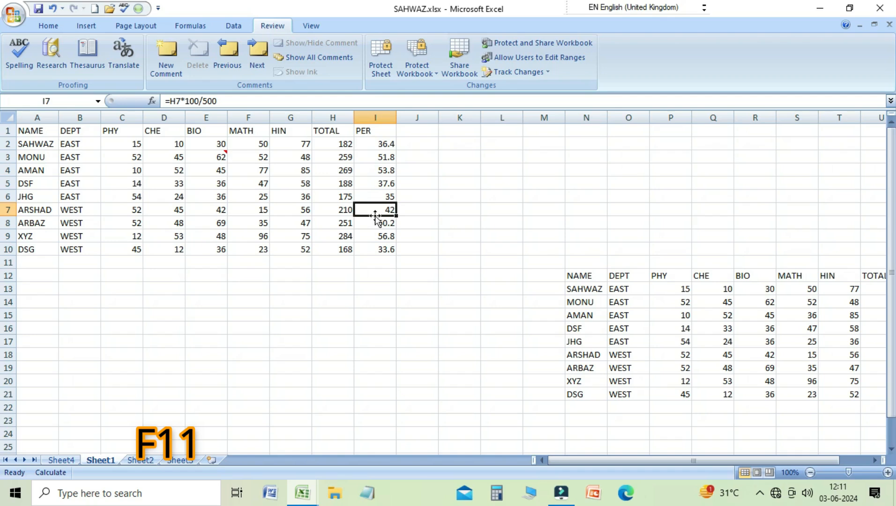
Create a column chart on its own chart sheet from the marks table A1:I10.
{"action": "left_click_drag", "start_coordinate": [42, 131], "coordinate": [380, 252]}
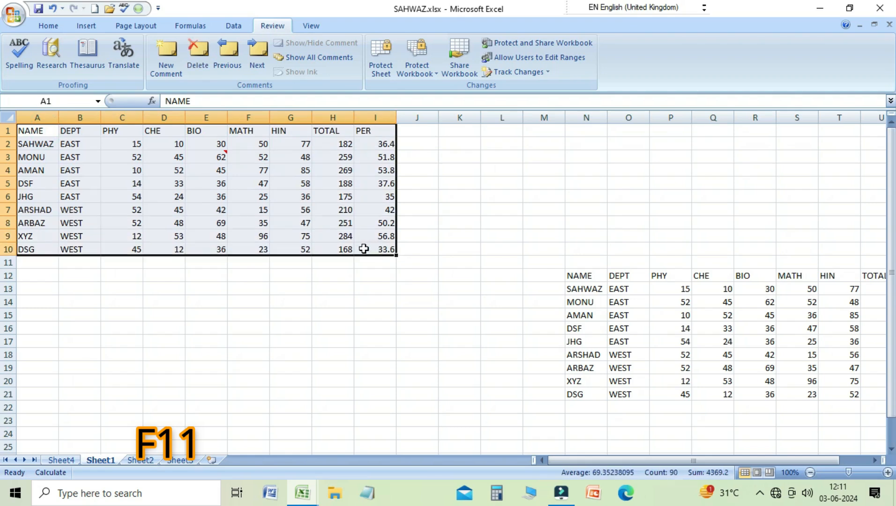
{"action": "key", "text": "F11"}
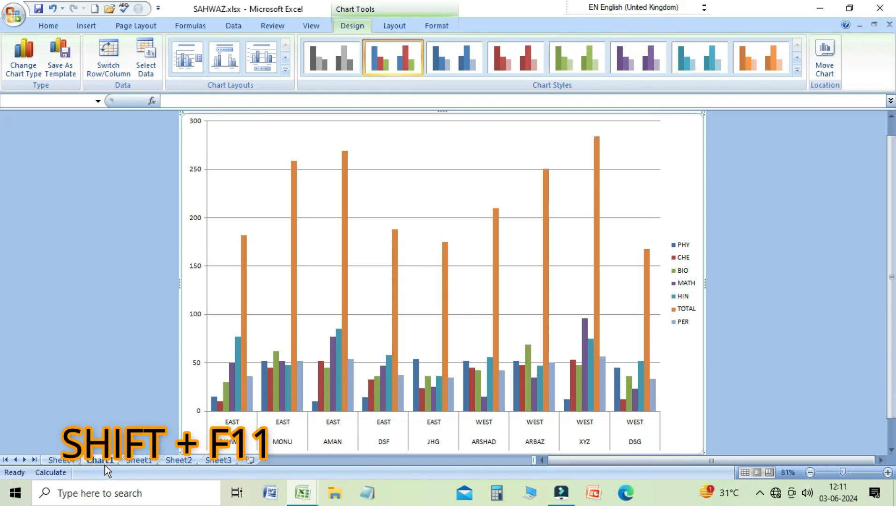
Insert a new blank worksheet before Sheet1 and return to Sheet1.
{"action": "left_click", "coordinate": [137, 457]}
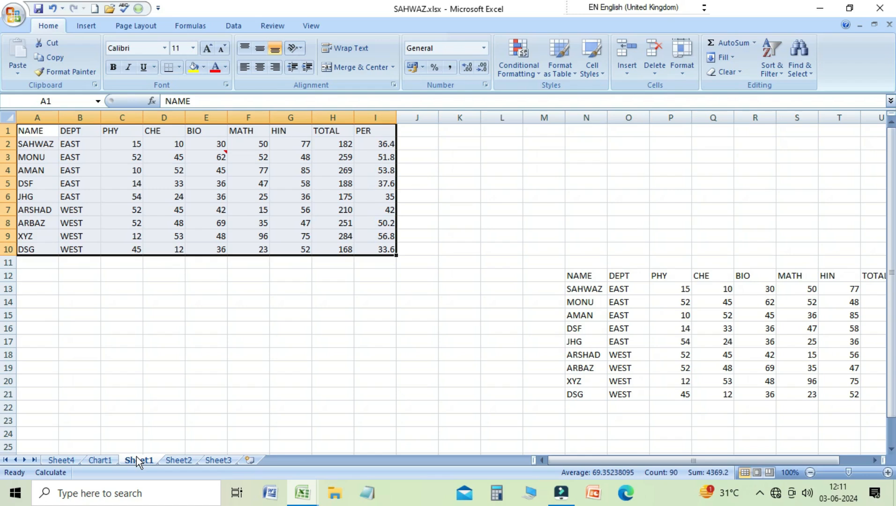
{"action": "key", "text": "shift+F11"}
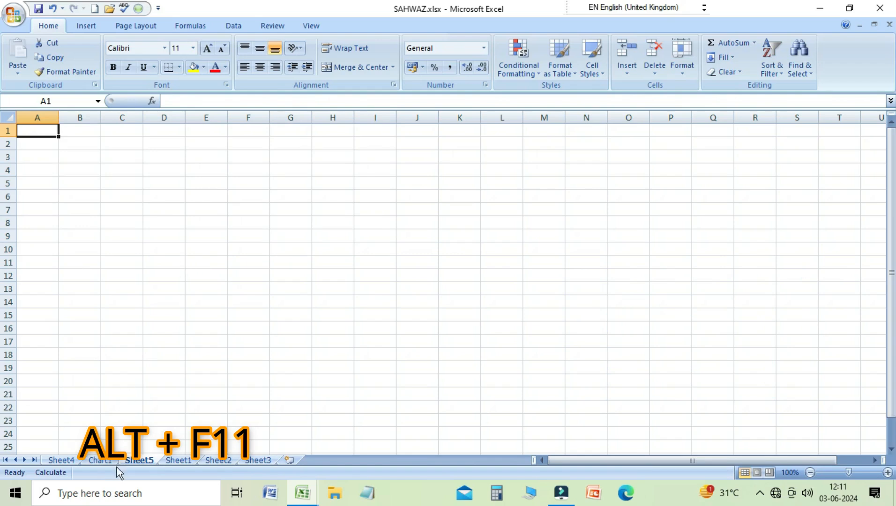
{"action": "left_click", "coordinate": [183, 461]}
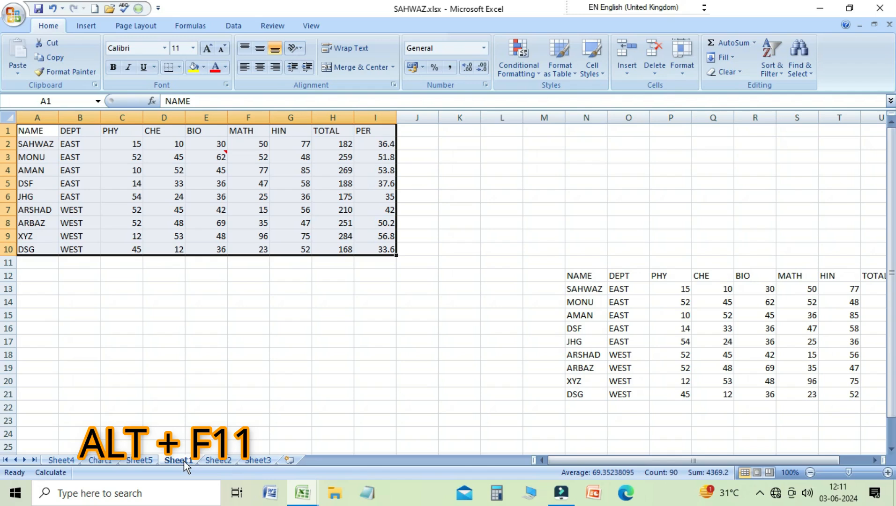
Open the Visual Basic editor for the workbook, then close it and return to Excel.
{"action": "key", "text": "alt"}
{"action": "key", "text": "alt+F11"}
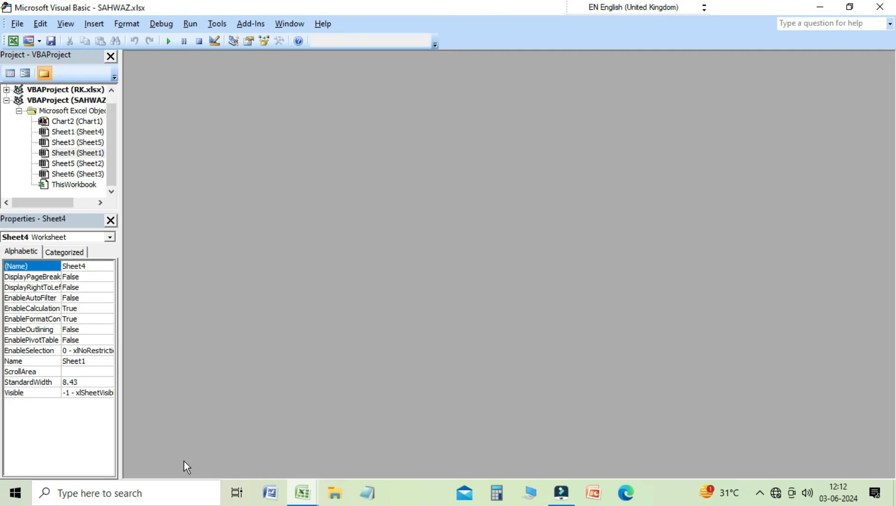
{"action": "left_click", "coordinate": [17, 24]}
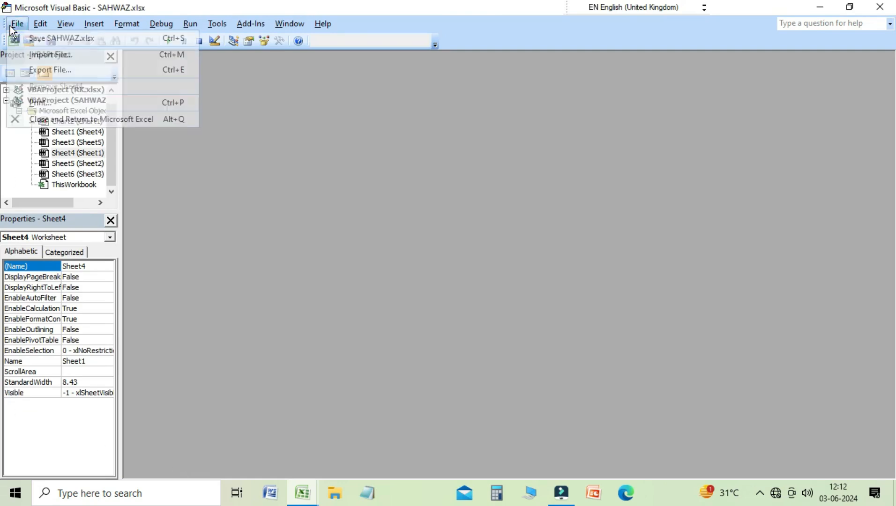
{"action": "left_click", "coordinate": [42, 119]}
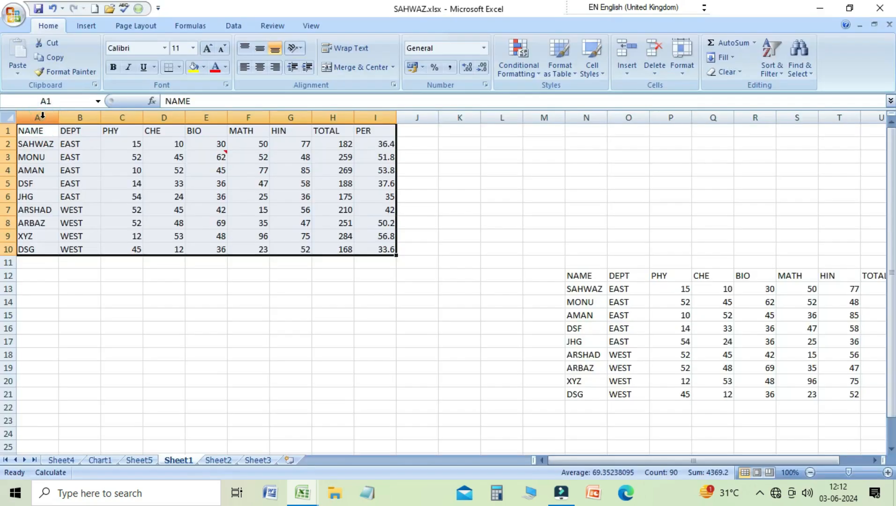
Open the Save As dialog for the workbook and cancel it without saving.
{"action": "key", "text": "F12"}
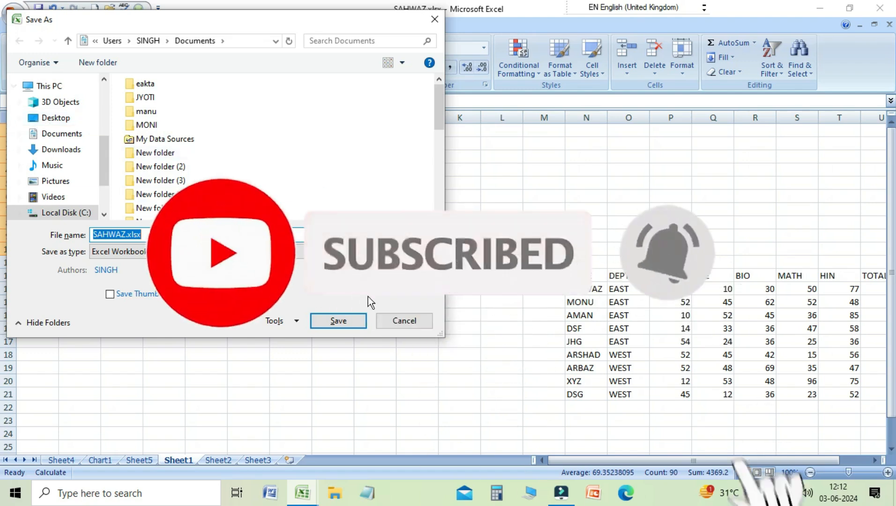
{"action": "left_click", "coordinate": [393, 320]}
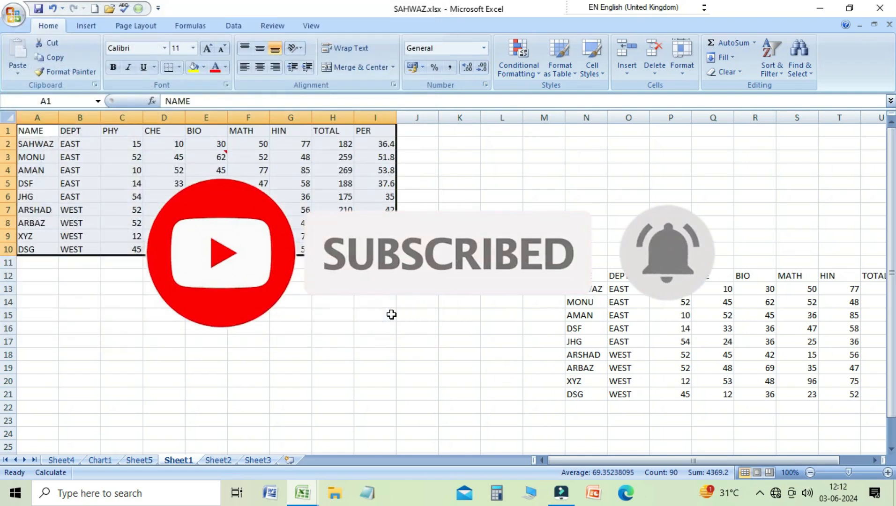